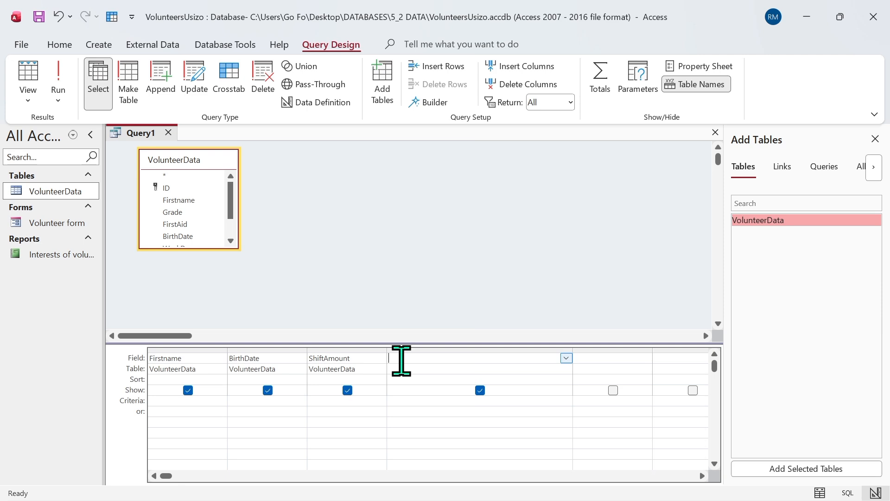
Step: Enter the calculated field =INT(ShiftAmount) in the empty column beside ShiftAmount in the query grid
text(=)
key(Caps_Lock)
text(INT(S)
key(Caps_Lock)
text(hift)
key(Caps_Lock)
text(A)
key(Caps_Lock)
text(mount))
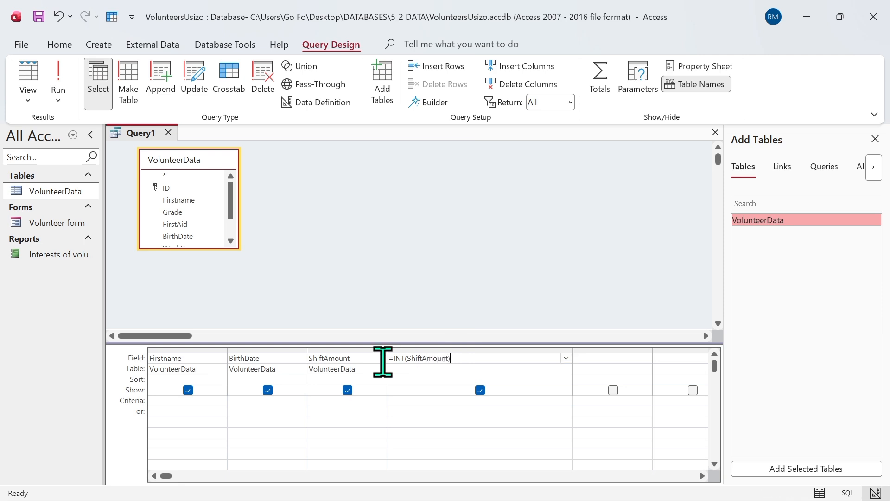
click(506, 367)
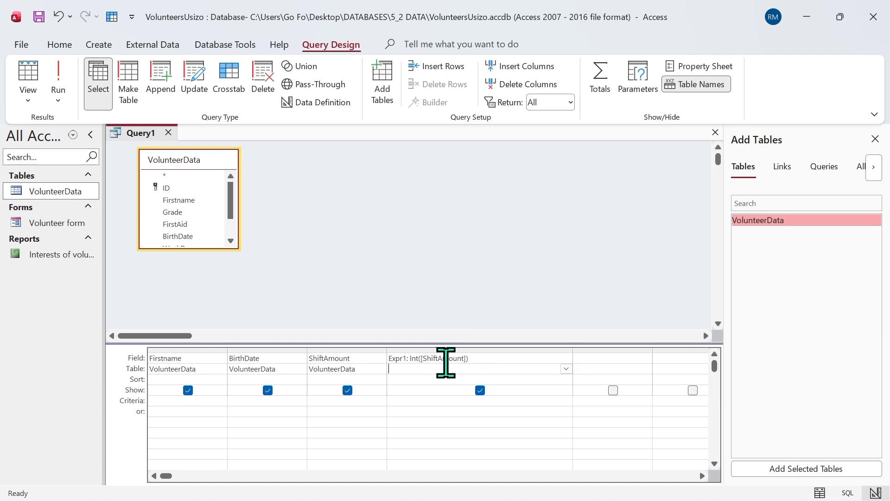
Step: Rename the calculated field's Expr1 label to INT and run the query
click(408, 361)
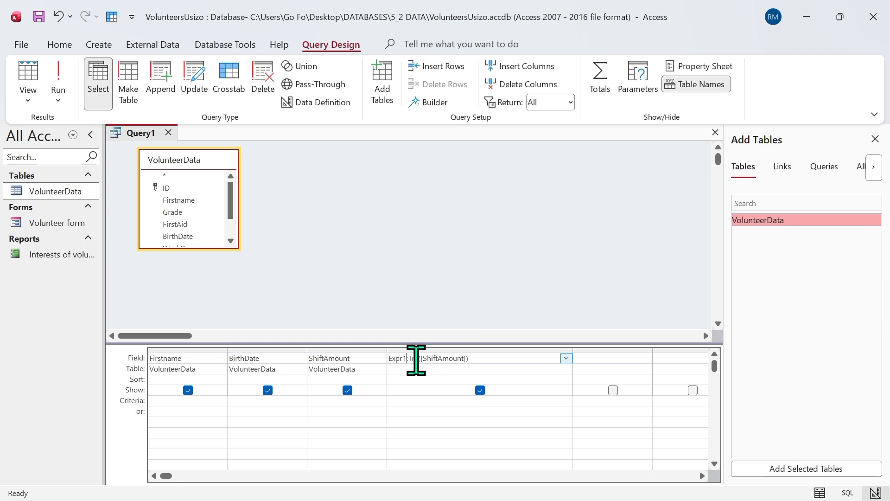
key(BackSpace)
key(BackSpace)
key(BackSpace)
key(BackSpace)
key(BackSpace)
key(Caps_Lock)
text(INT)
click(60, 77)
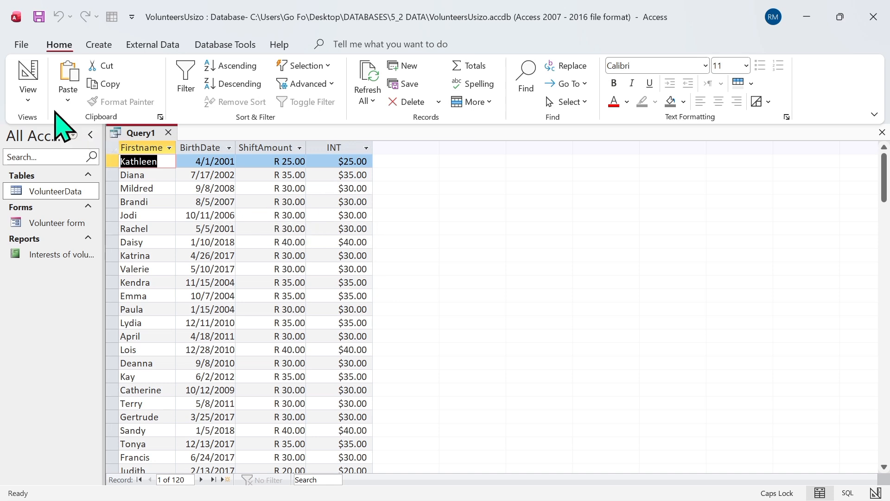
Step: Return the query to Design View and clear the INT calculated field
click(33, 98)
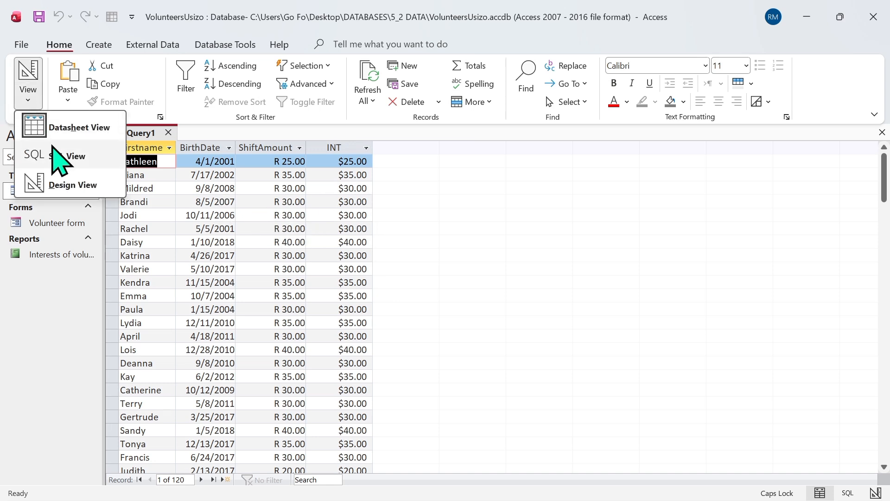
click(69, 190)
key(Delete)
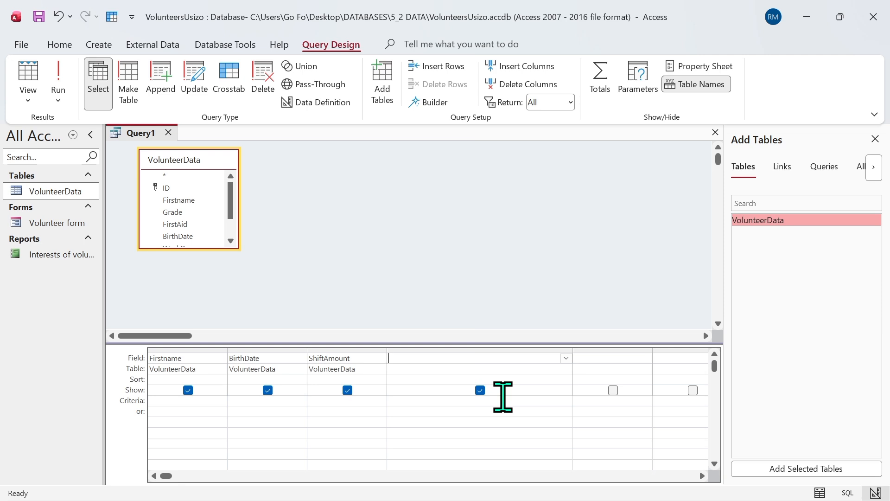
Step: Enter the calculated field =ROUND(ShiftAmount,2) in the empty column beside ShiftAmount
text(=)
key(Caps_Lock)
text(ROUND(S)
key(Caps_Lock)
text(hift)
key(Caps_Lock)
text(A)
key(Caps_Lock)
text(mount)
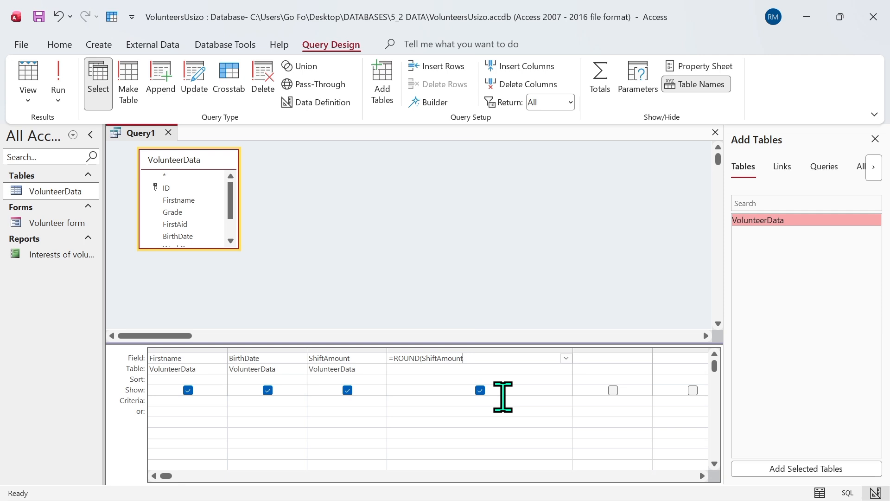
text(],2))
click(519, 379)
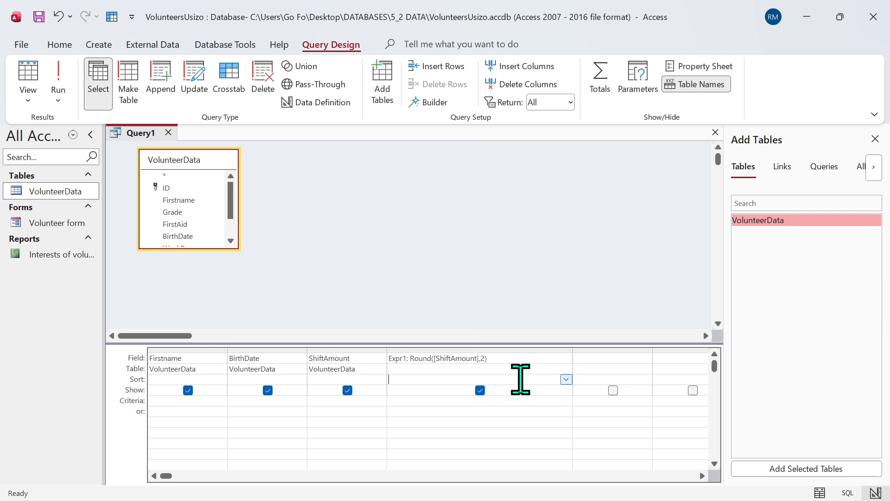
Step: Rename the rounding field's Expr1 label to ROUND and run the query
click(408, 361)
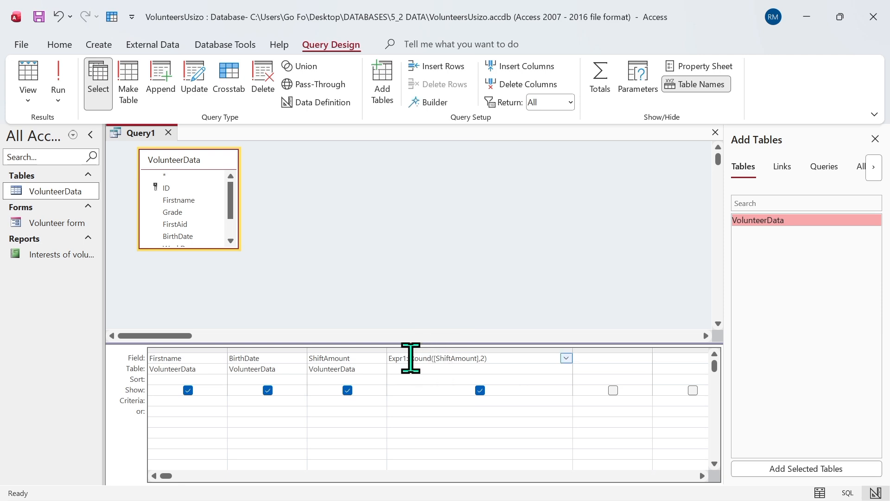
key(BackSpace)
key(BackSpace)
key(BackSpace)
key(BackSpace)
key(BackSpace)
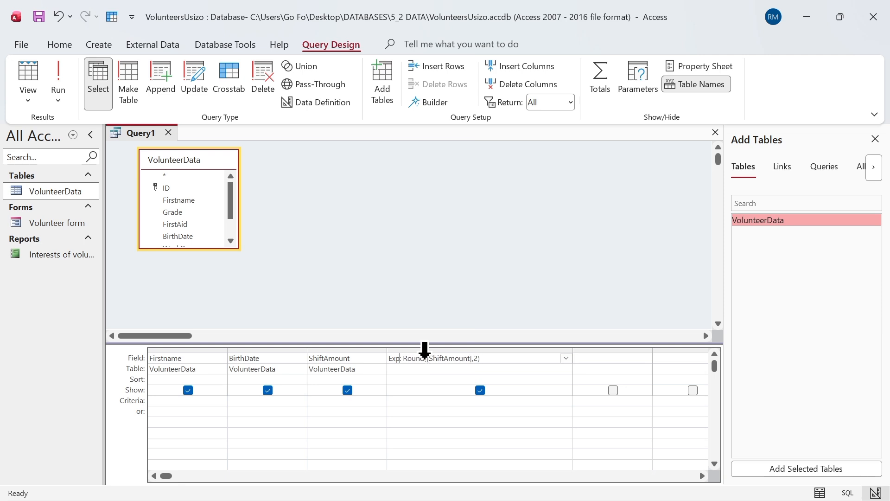
key(Caps_Lock)
text(R)
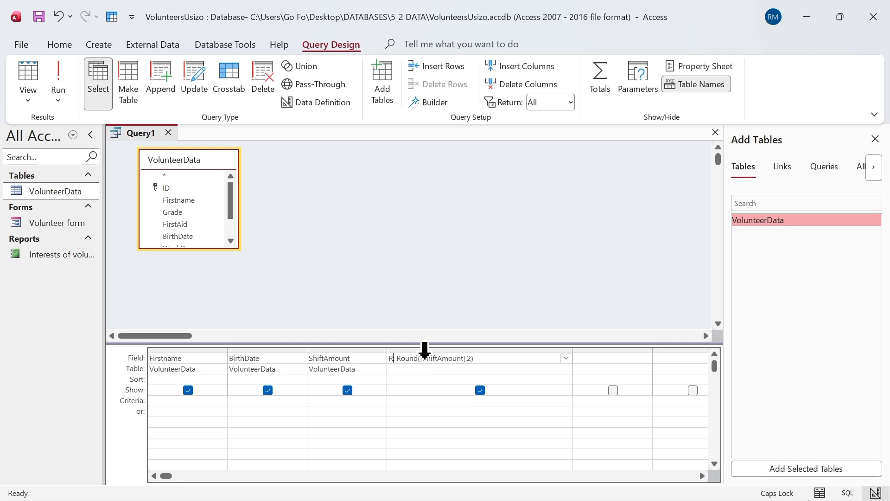
text(OUND)
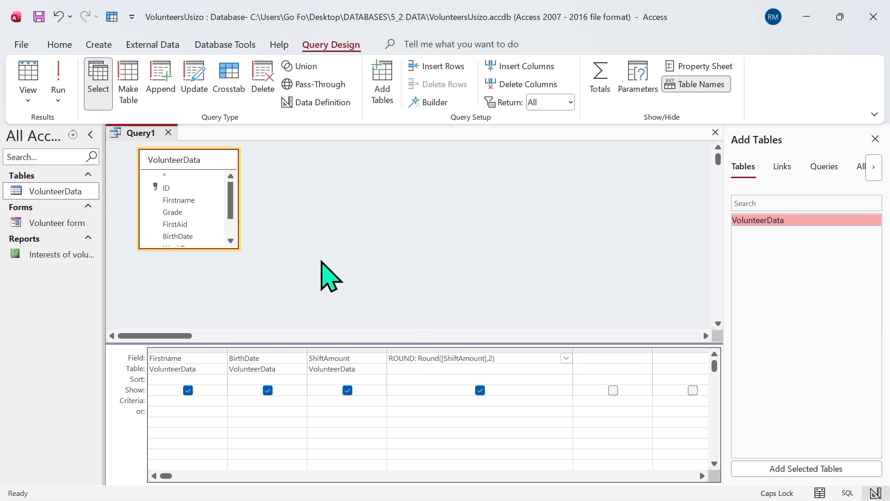
click(59, 80)
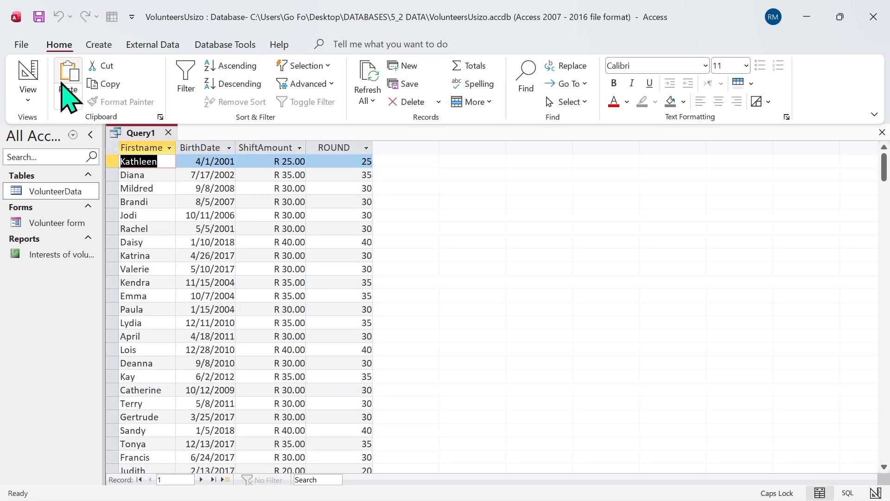
Step: Return the query to Design View and clear the entire ROUND calculated field
click(33, 103)
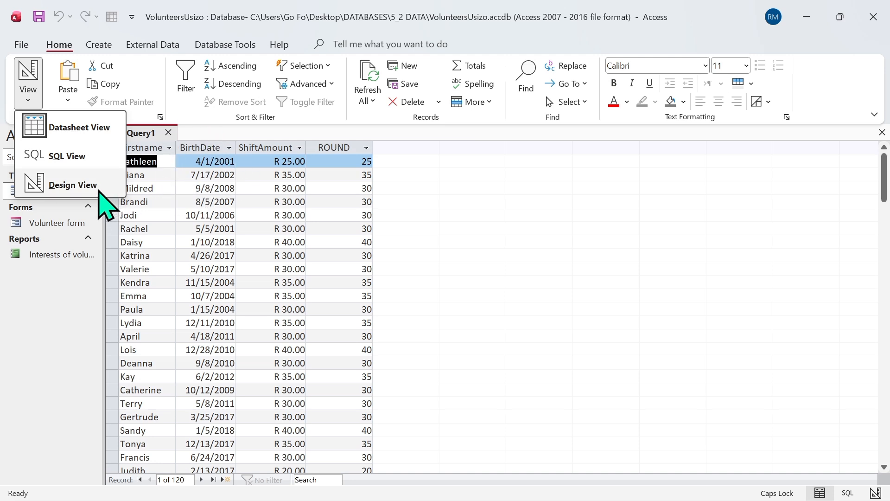
click(73, 185)
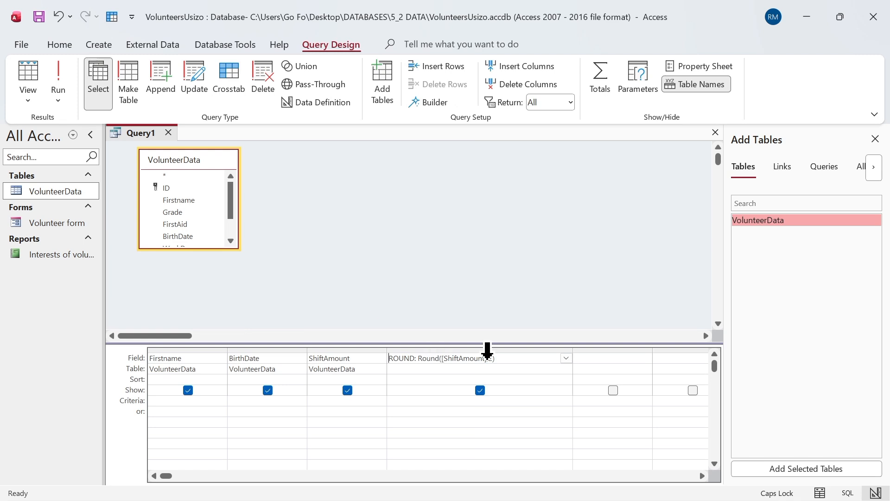
click(512, 357)
key(BackSpace)
key(BackSpace)
key(BackSpace)
key(BackSpace)
key(BackSpace)
key(BackSpace)
key(BackSpace)
key(BackSpace)
key(BackSpace)
key(BackSpace)
key(BackSpace)
key(BackSpace)
key(BackSpace)
key(BackSpace)
key(BackSpace)
key(BackSpace)
key(BackSpace)
key(BackSpace)
key(BackSpace)
key(BackSpace)
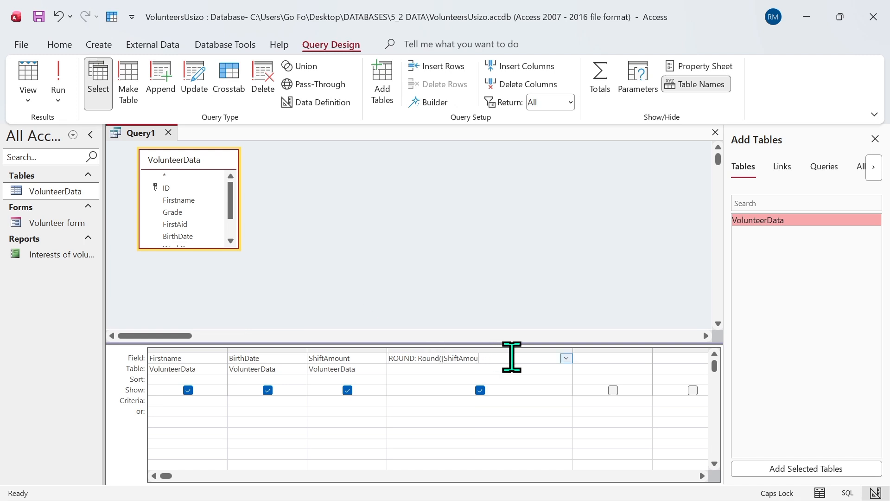
key(BackSpace)
key(BackSpace)
key(BackSpace)
key(BackSpace)
key(BackSpace)
key(BackSpace)
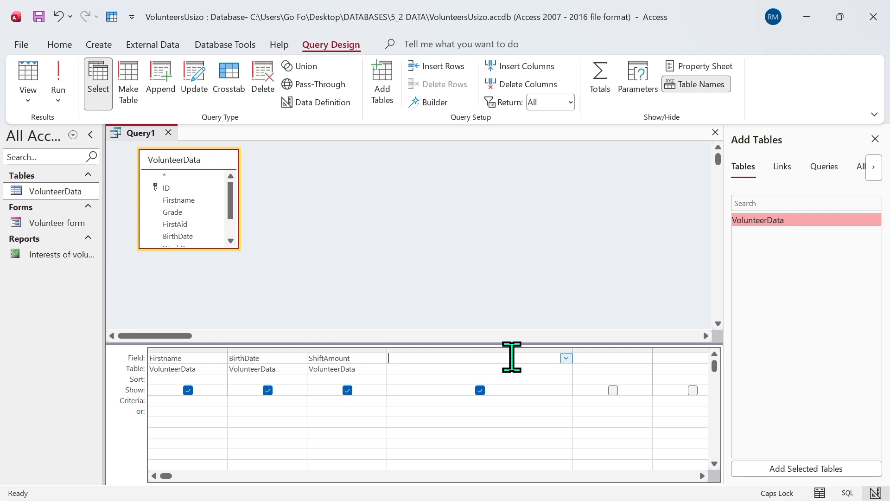
Step: Enter the calculated field =UCASE(Firstname) in the empty column and run the query
text(=UCASE(F)
key(Caps_Lock)
text(i)
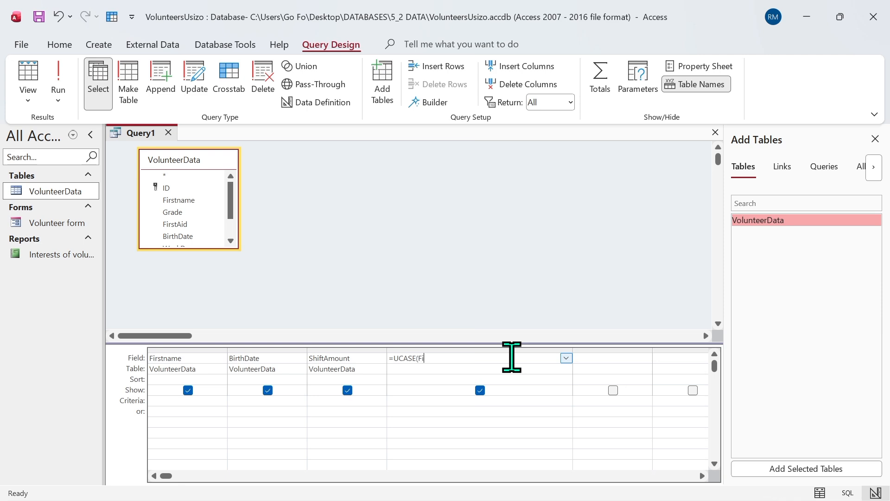
text(rstname))
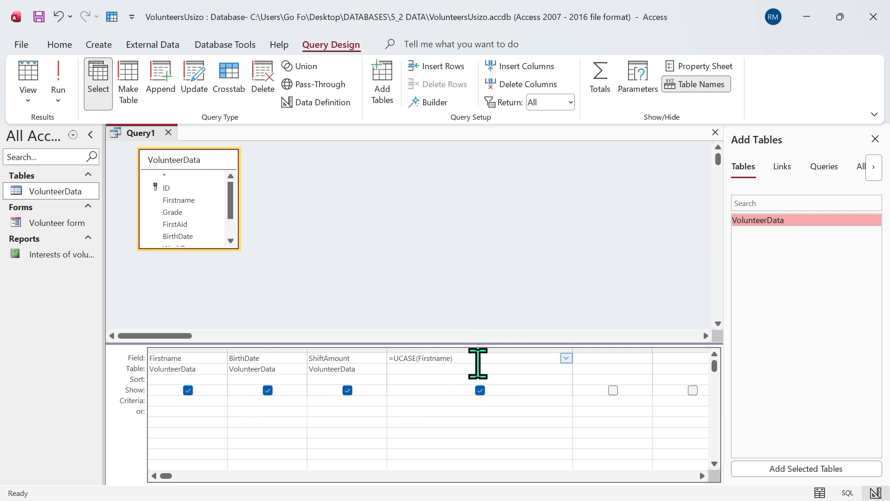
click(417, 379)
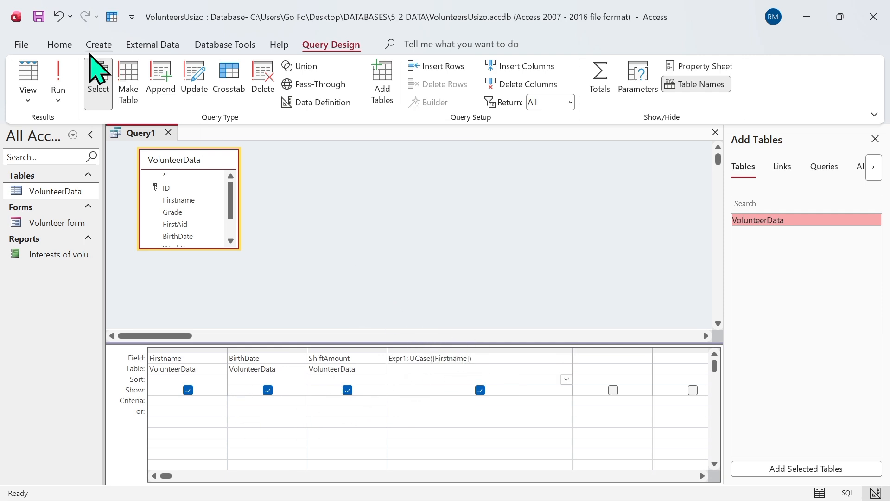
click(59, 79)
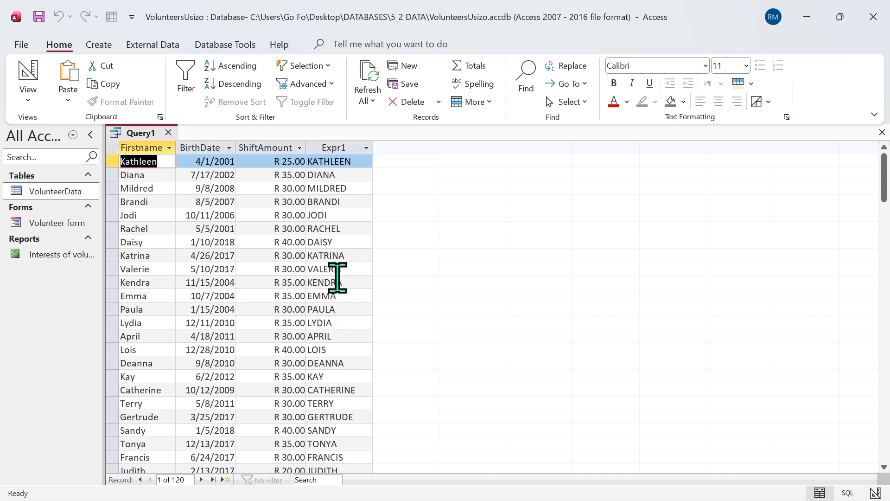
Step: Return the query to Design View and clear the UCase calculated field
click(35, 99)
click(69, 184)
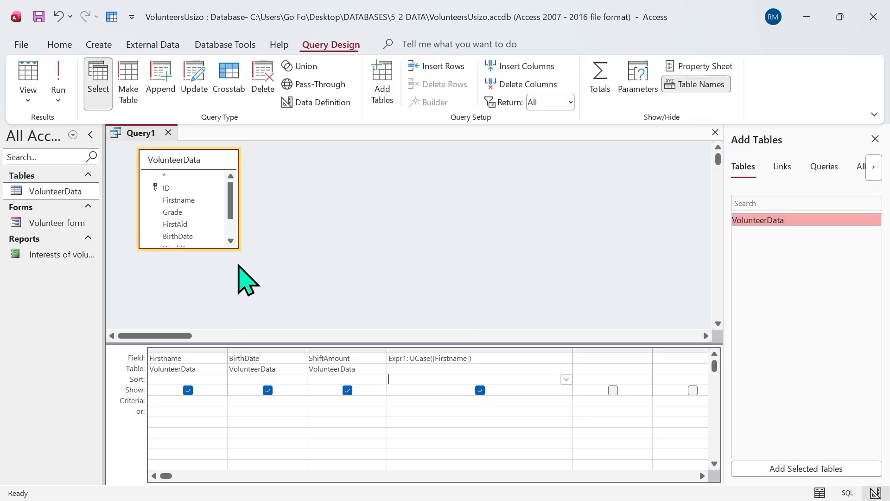
click(482, 360)
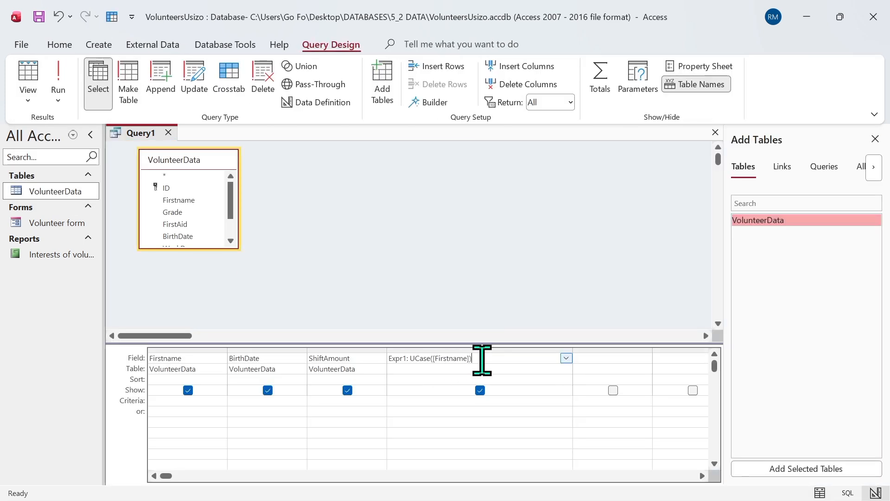
key(BackSpace)
key(BackSpace)
key(BackSpace)
key(BackSpace)
key(BackSpace)
key(BackSpace)
key(BackSpace)
key(BackSpace)
key(BackSpace)
key(BackSpace)
key(BackSpace)
key(BackSpace)
key(BackSpace)
key(BackSpace)
key(BackSpace)
key(BackSpace)
key(BackSpace)
key(BackSpace)
key(BackSpace)
key(BackSpace)
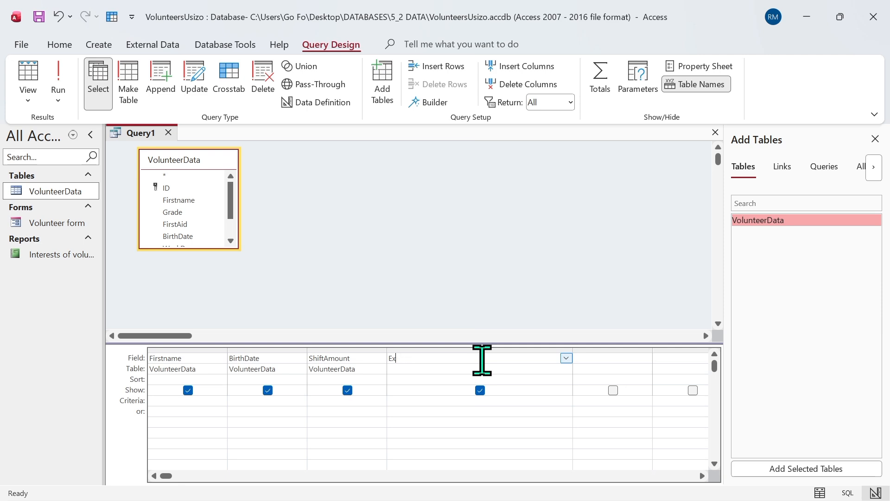
key(BackSpace)
key(BackSpace)
Step: Enter the calculated field =LEFT(Firstname,2) in the empty column and run the query
text(=)
key(Caps_Lock)
text(LEFT)
text(()
key(Caps_Lock)
key(Caps_Lock)
text(F)
key(Caps_Lock)
text(irst)
text(name)
text(,2)
text(0)
key(BackSpace)
text())
click(519, 383)
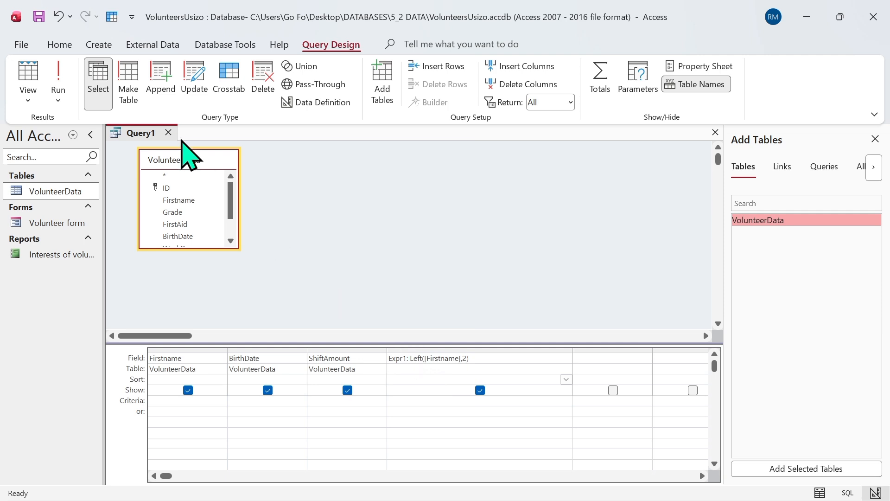
click(67, 82)
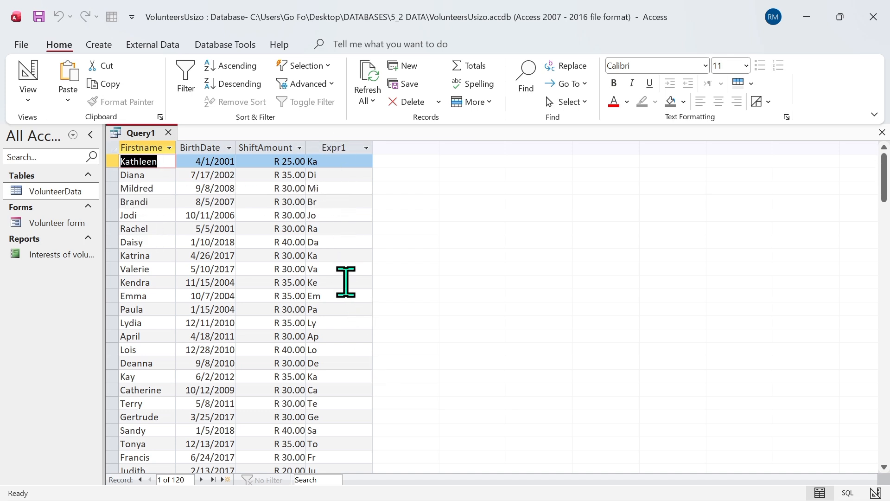
Step: In Design View, replace the Left function with Right in the Firstname expression and run the query
click(28, 93)
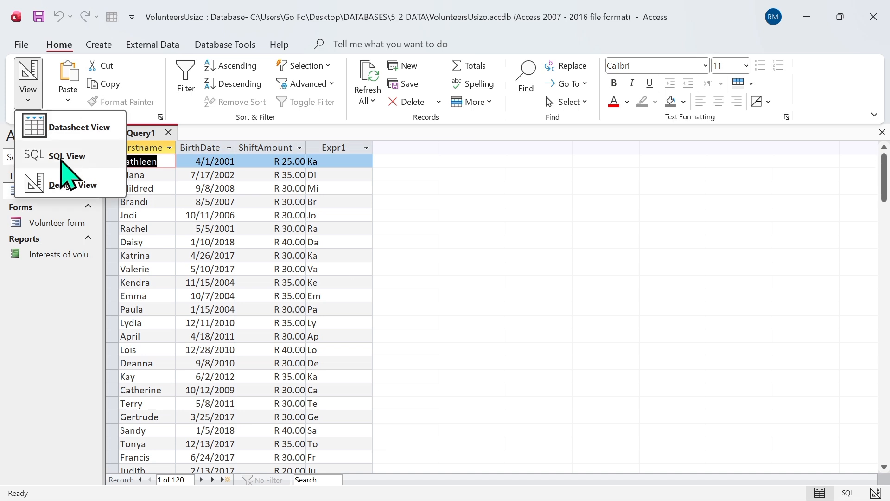
click(72, 185)
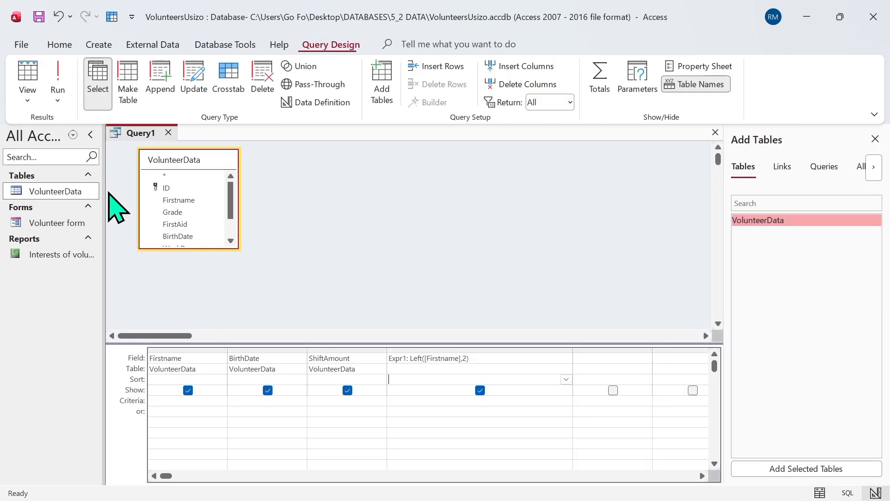
click(424, 360)
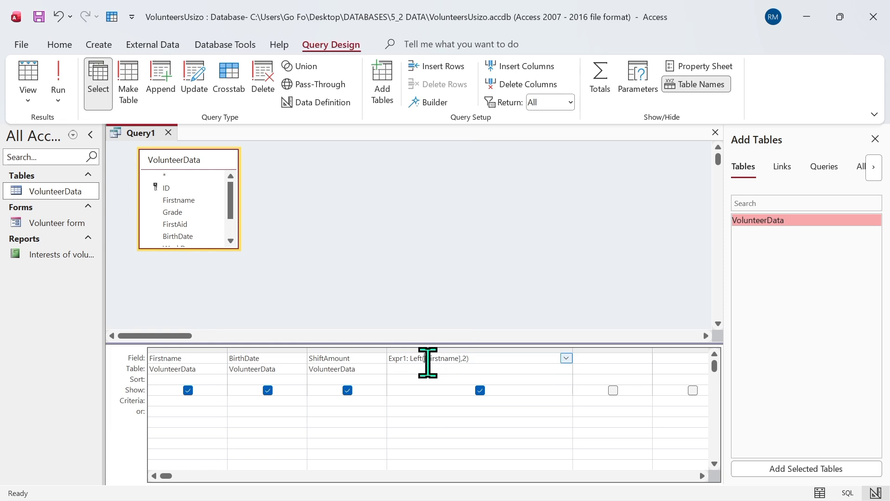
key(BackSpace)
key(BackSpace)
key(BackSpace)
key(BackSpace)
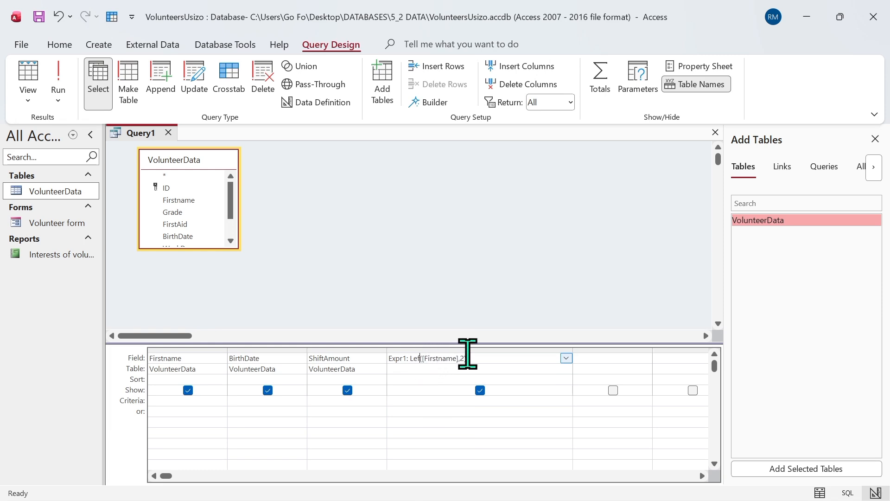
text(Right)
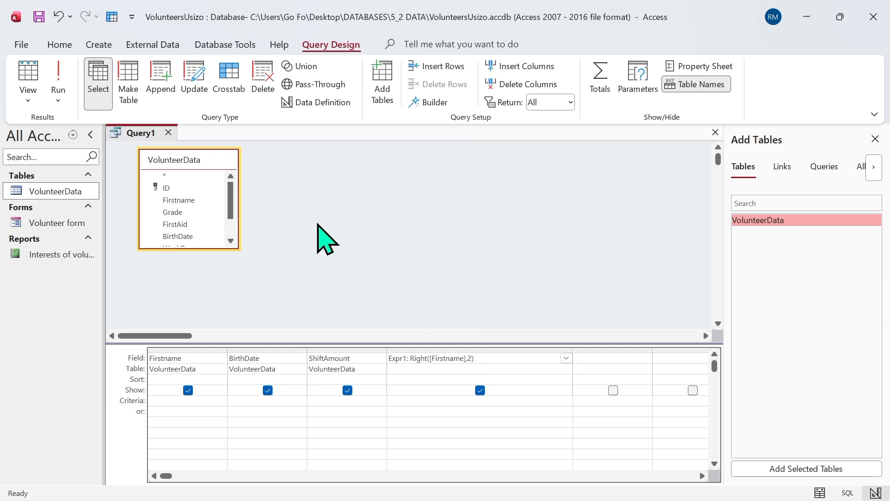
click(65, 72)
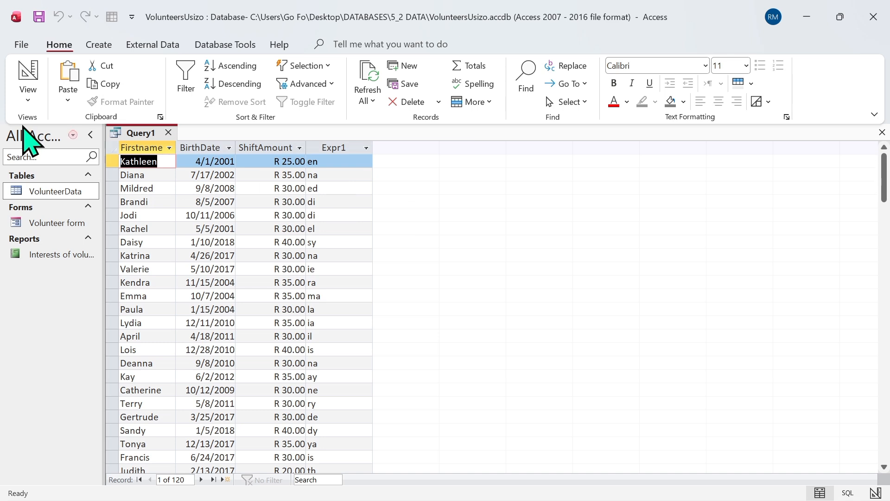
Step: Return the query to Design View and delete the Right expression from the calculated field
click(27, 98)
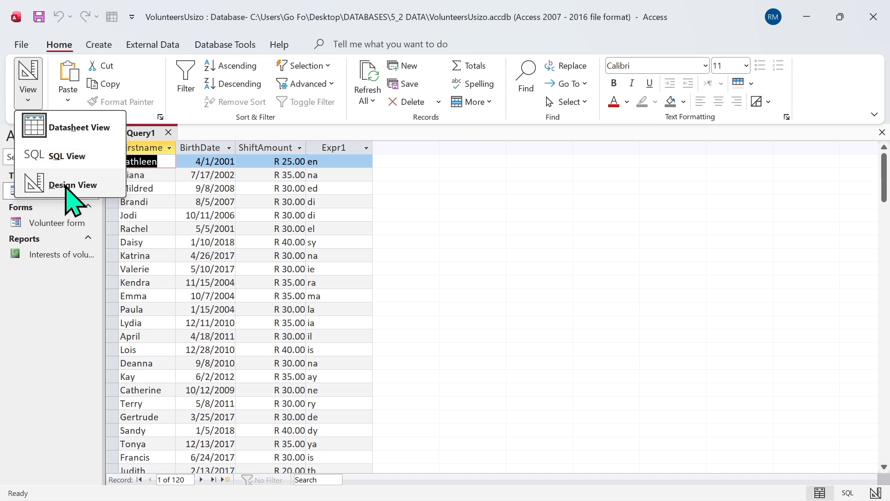
click(65, 185)
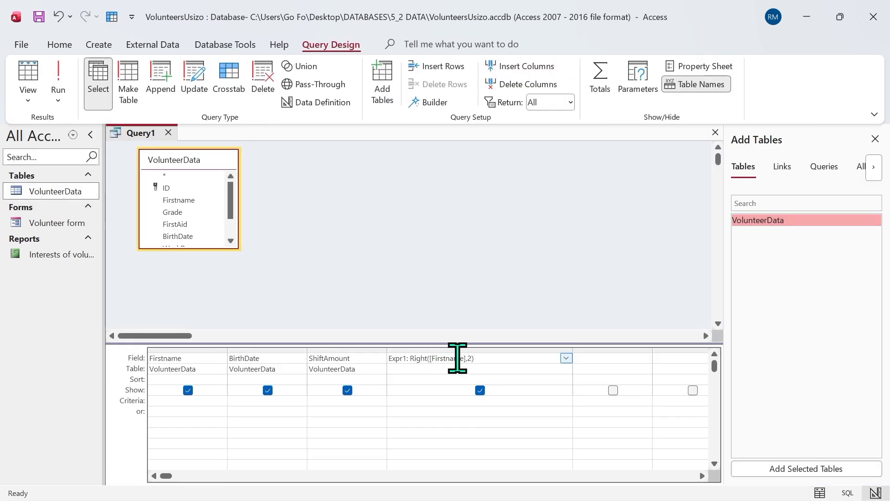
key(BackSpace)
key(BackSpace)
key(BackSpace)
key(BackSpace)
key(BackSpace)
key(BackSpace)
key(BackSpace)
key(BackSpace)
key(BackSpace)
key(BackSpace)
key(BackSpace)
key(BackSpace)
key(BackSpace)
key(BackSpace)
key(BackSpace)
key(BackSpace)
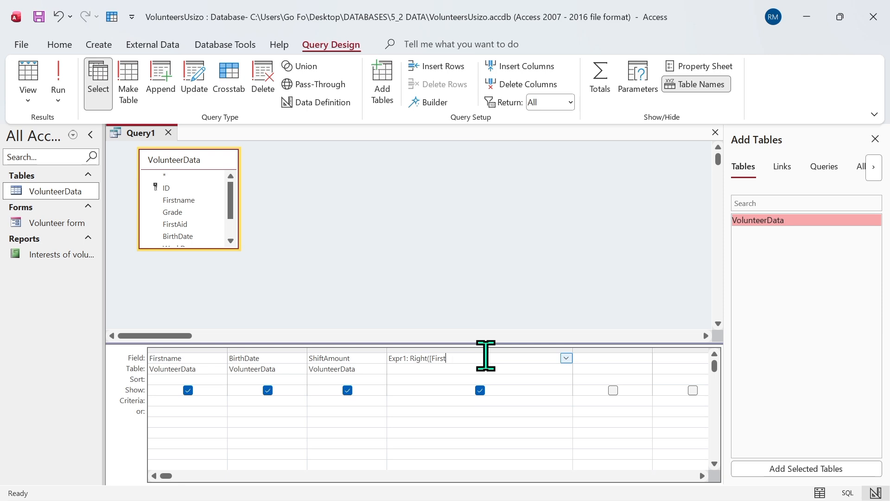
key(BackSpace)
key(BackSpace)
key(BackSpace)
key(BackSpace)
Step: Enter MID(Firstname,3,2) as the calculated field's expression and run the query
key(Caps_Lock)
text(MID()
key(Caps_Lock)
text(f)
key(Caps_Lock)
text(l)
key(BackSpace)
key(BackSpace)
text(F)
key(Caps_Lock)
text(irstname)
text(,)
text(3)
text(,3)
key(BackSpace)
text(2))
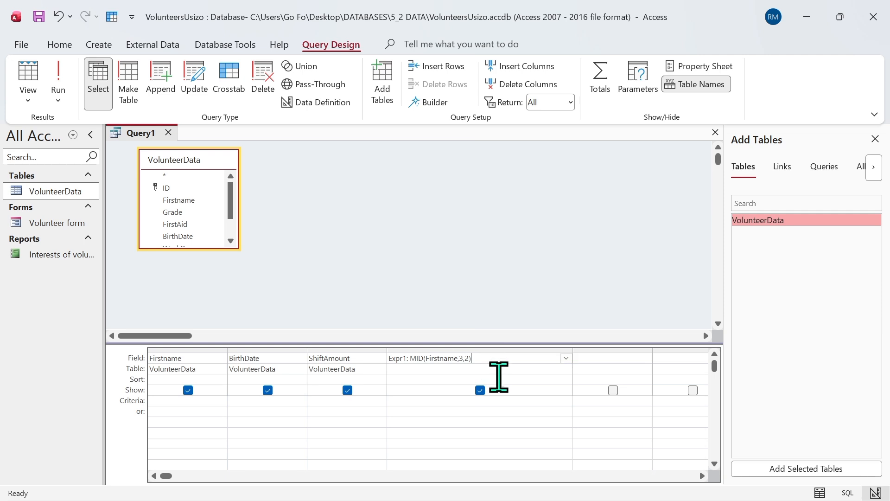
click(499, 378)
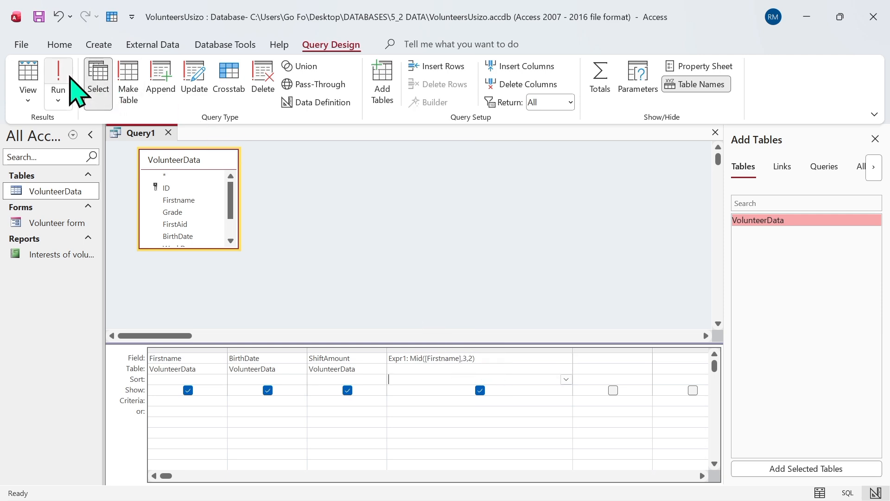
click(59, 86)
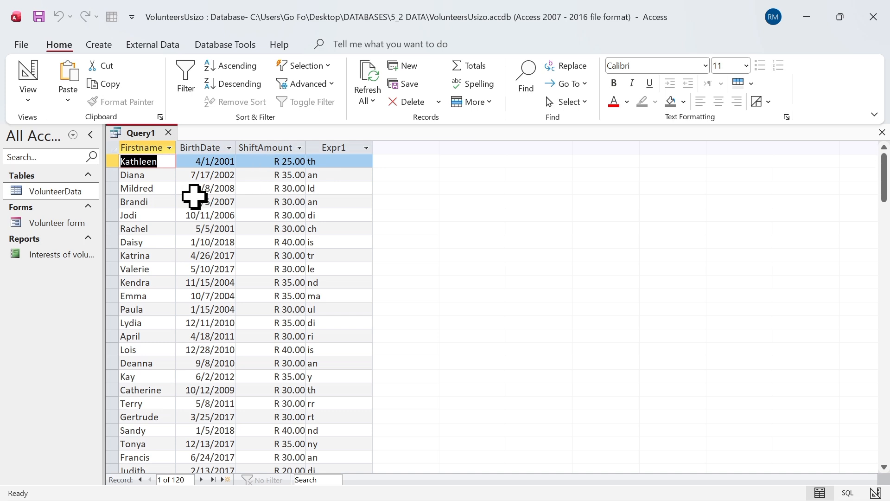
Step: Return the query to Design View and clear the Mid calculated field
click(30, 102)
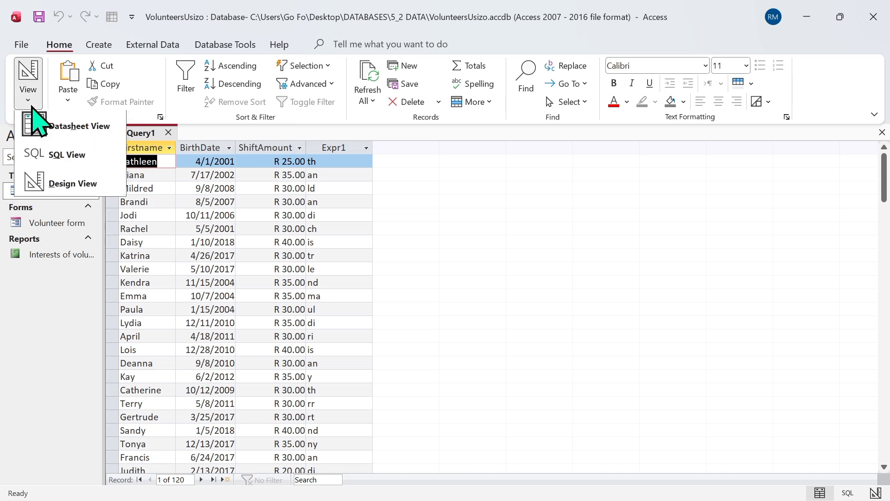
click(74, 185)
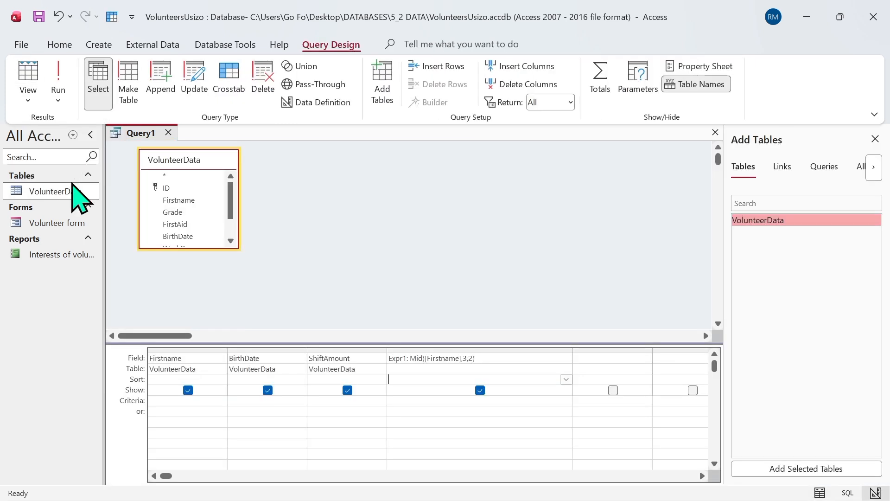
click(491, 357)
key(BackSpace)
key(BackSpace)
key(BackSpace)
key(BackSpace)
key(BackSpace)
key(BackSpace)
key(BackSpace)
key(BackSpace)
key(BackSpace)
key(BackSpace)
key(BackSpace)
key(BackSpace)
key(BackSpace)
key(BackSpace)
key(BackSpace)
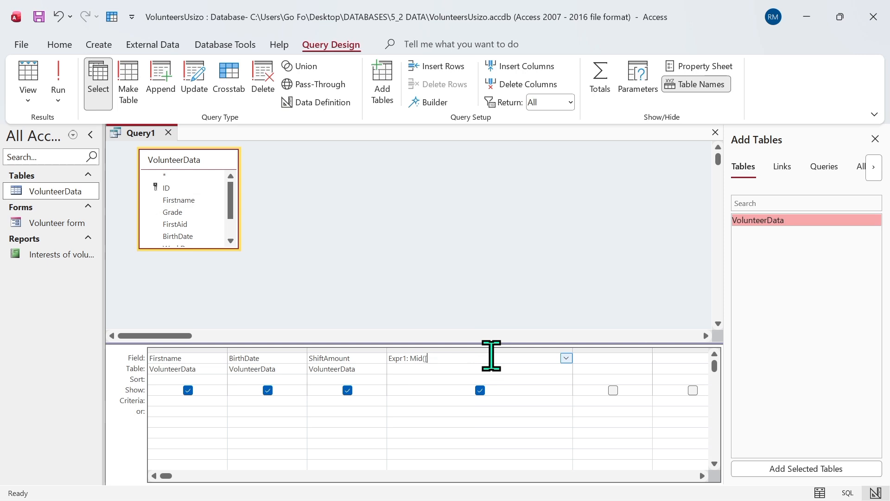
key(BackSpace)
key(BackSpace)
key(BackSpace)
key(BackSpace)
key(BackSpace)
key(BackSpace)
key(BackSpace)
key(BackSpace)
key(BackSpace)
key(BackSpace)
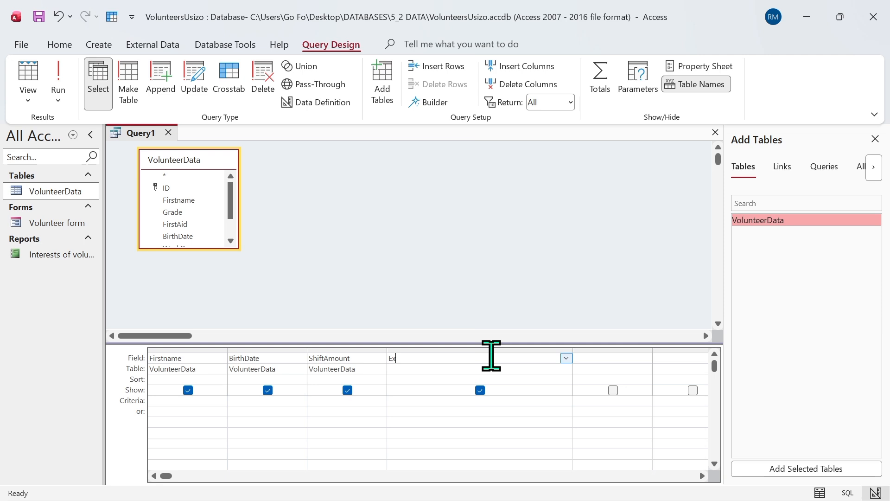
key(BackSpace)
key(BackSpace)
Step: Enter the calculated field =DATE()-(BirthDate) in the cleared column and run the query
text(=)
key(Caps_Lock)
text(DATE()-)
text((B)
key(Caps_Lock)
text(irth)
key(Caps_Lock)
text(D)
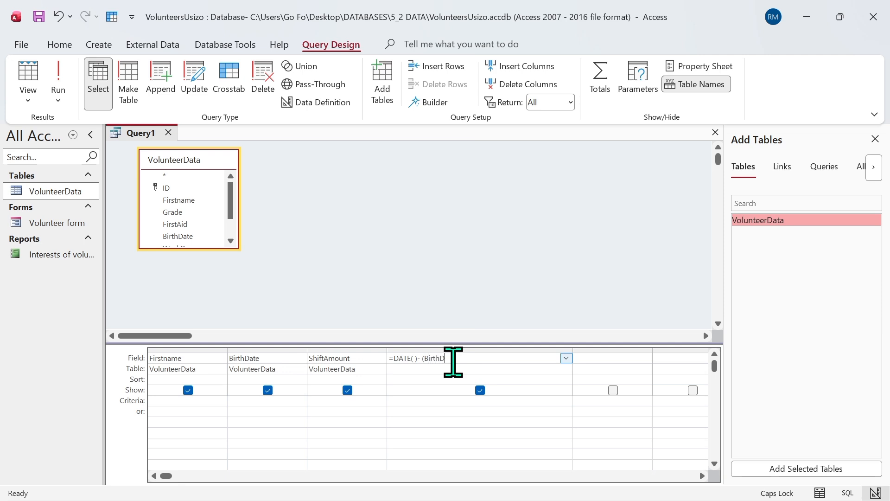
key(Caps_Lock)
text(ate())
click(485, 366)
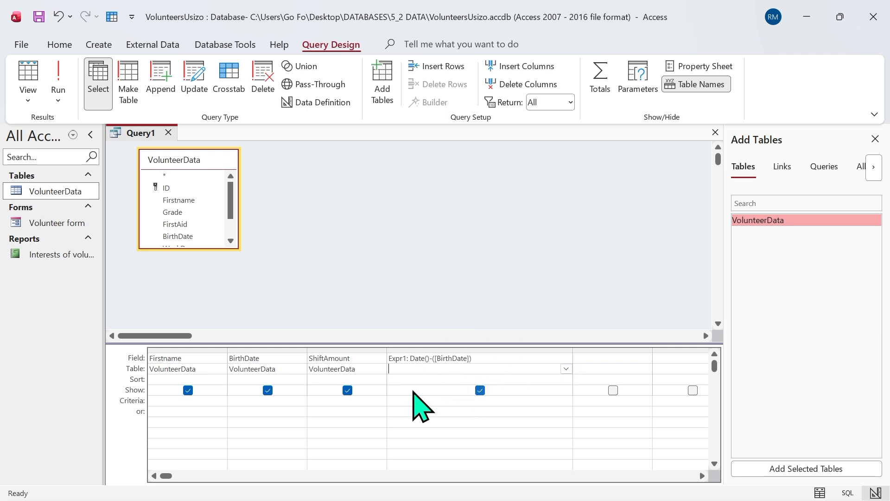
click(58, 81)
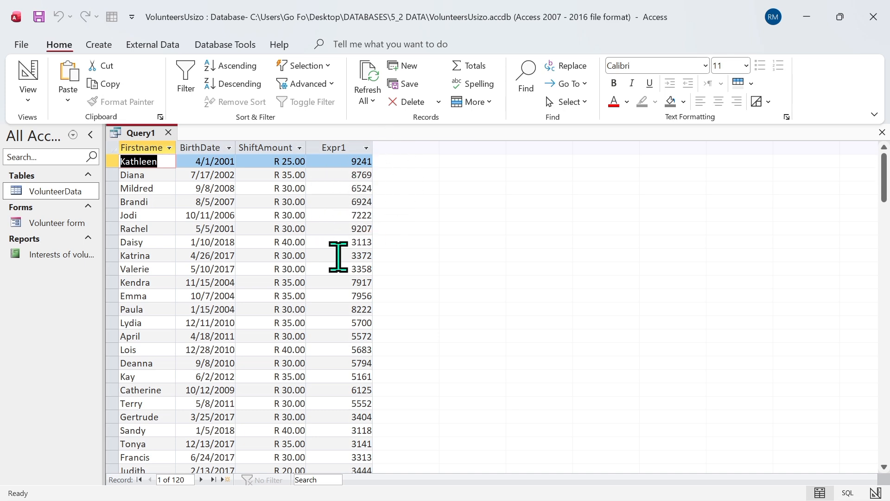
Step: In Design View, change the calculated field's expression to Year(Date())-Year([BirthDate]) and run the query
click(28, 99)
click(70, 185)
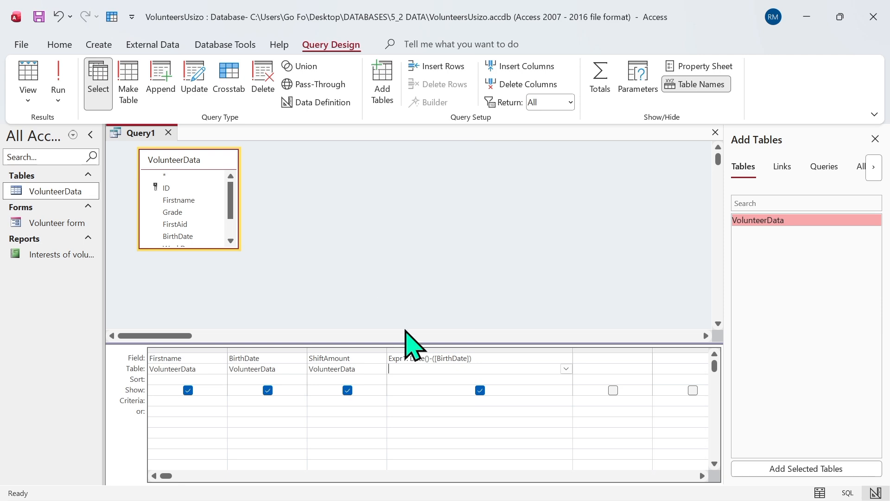
click(426, 358)
click(410, 358)
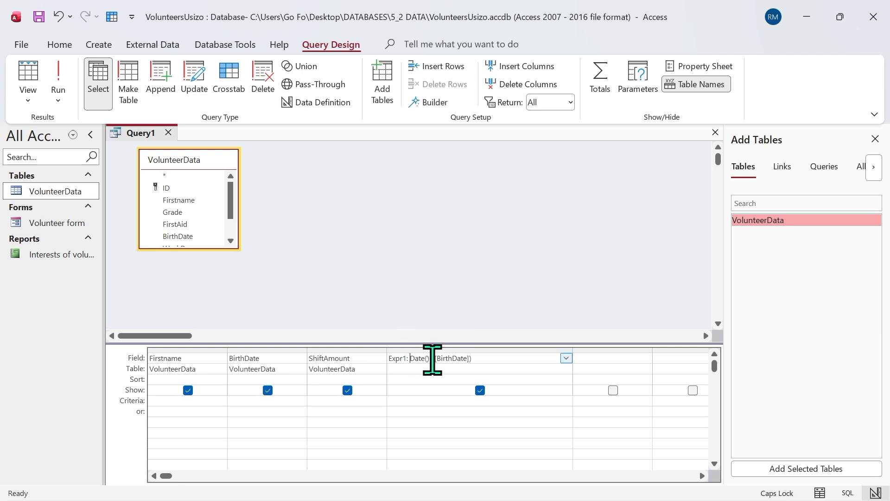
text(Year)
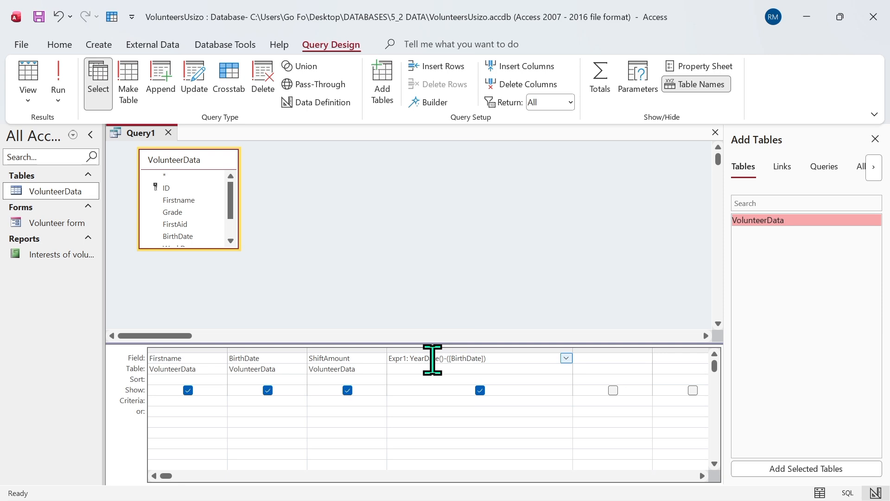
text((Date())
drag(455, 359, 486, 358)
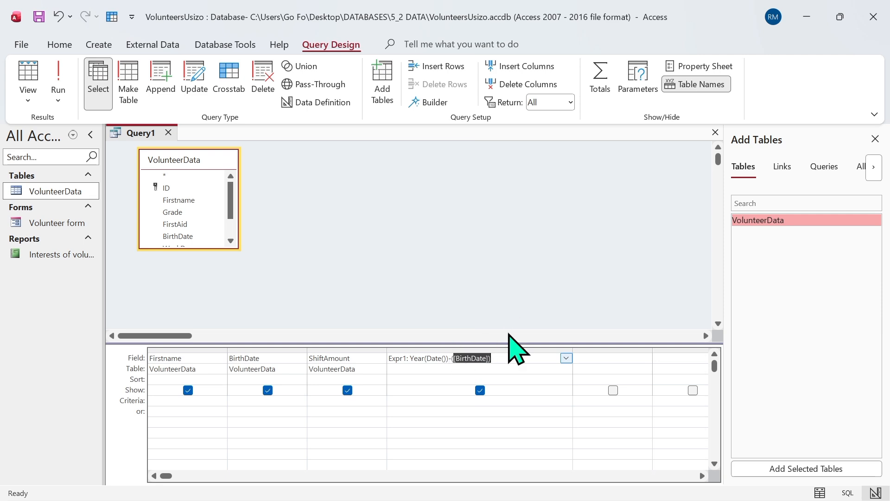
click(455, 358)
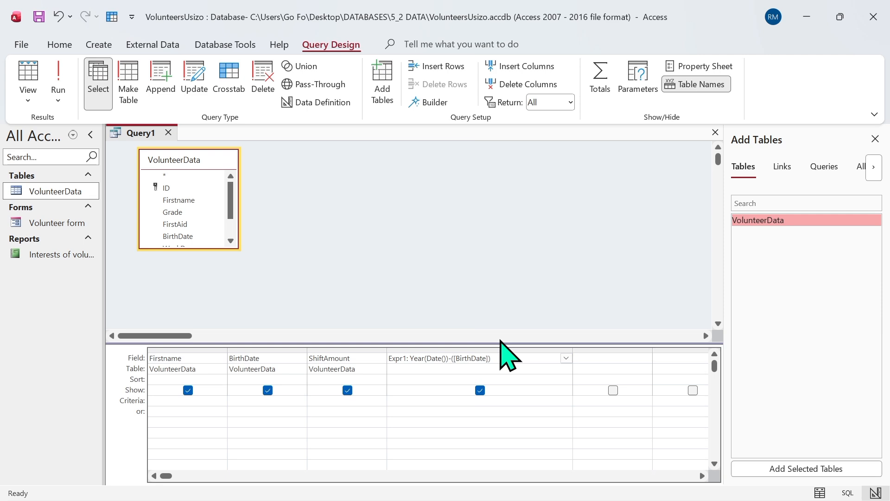
text(Year)
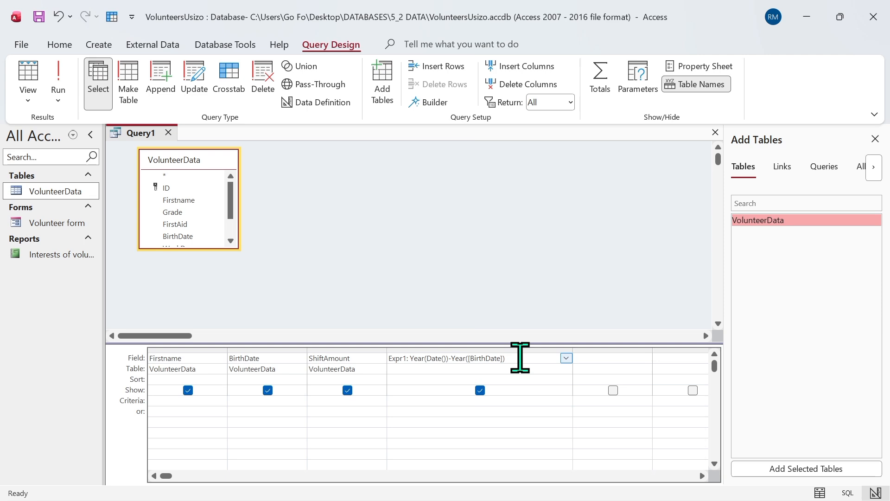
click(58, 73)
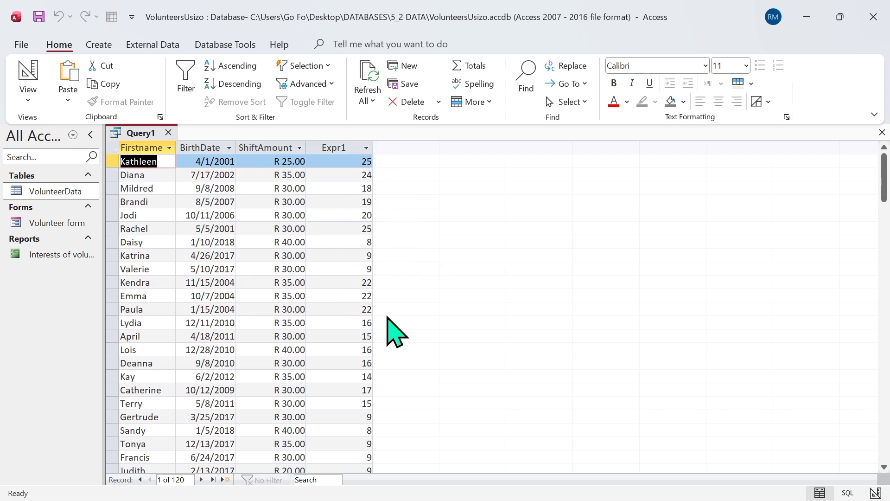
Step: Return the query to Design View and clear the year-difference calculated field
click(28, 99)
click(71, 184)
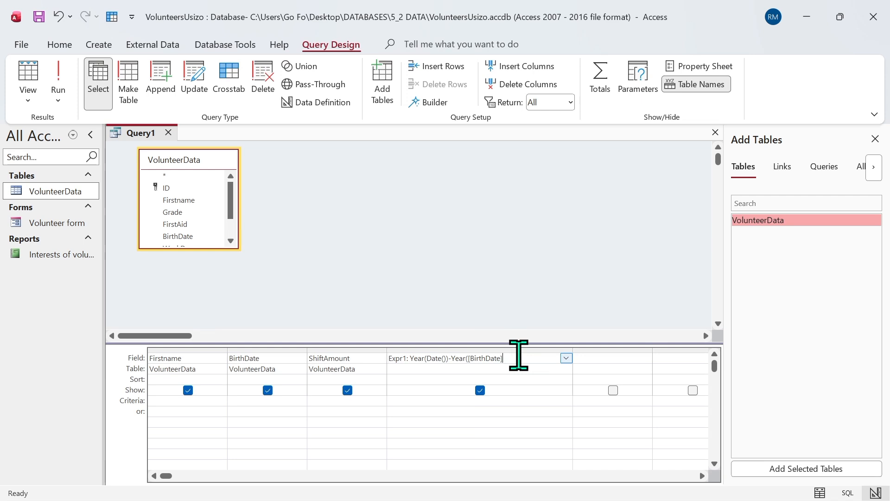
key(BackSpace)
key(BackSpace)
key(BackSpace)
key(BackSpace)
key(BackSpace)
key(BackSpace)
key(BackSpace)
key(BackSpace)
key(BackSpace)
key(BackSpace)
key(BackSpace)
key(BackSpace)
key(BackSpace)
key(BackSpace)
key(BackSpace)
key(BackSpace)
key(BackSpace)
key(BackSpace)
key(BackSpace)
key(BackSpace)
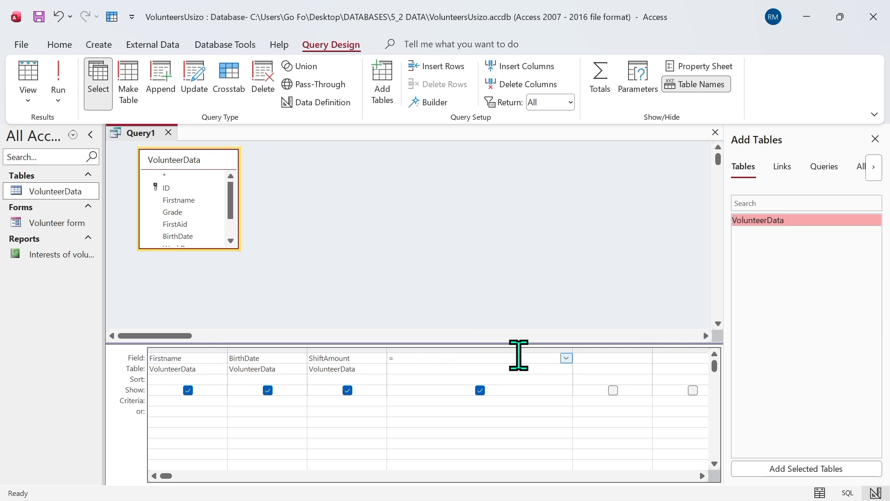
Step: Enter the calculated field =Month([BirthDate]) in the cleared column and run the query
text(=month()
key(Caps_Lock)
text((B)
key(Caps_Lock)
text(irth)
key(Caps_Lock)
text(D)
key(Caps_Lock)
text(a)
text(te]))
click(510, 369)
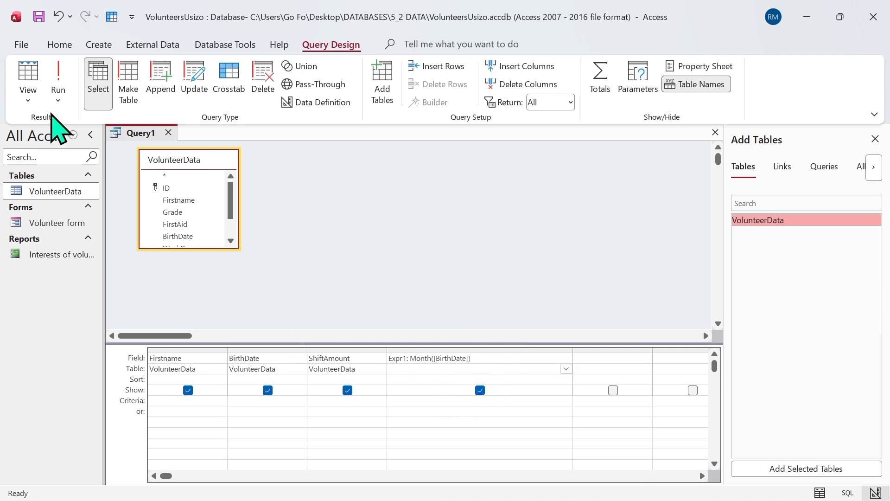
click(59, 80)
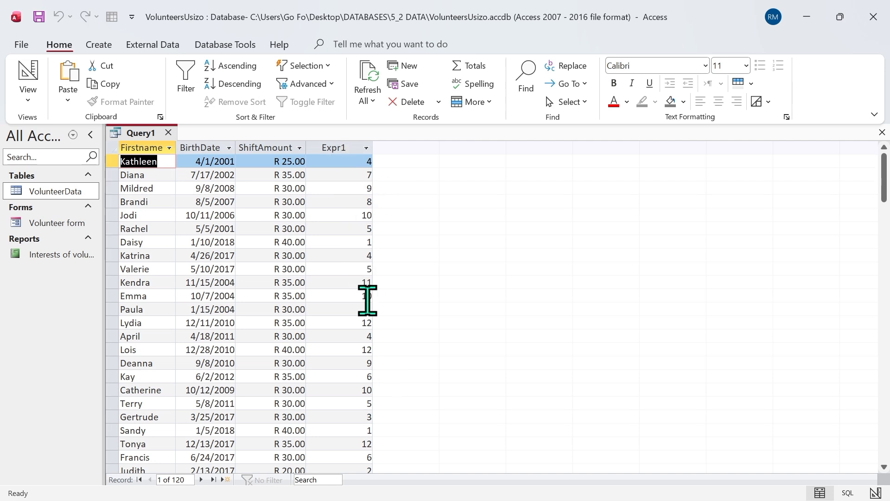
Step: Return the query to Design View and clear the Month calculated field
click(29, 98)
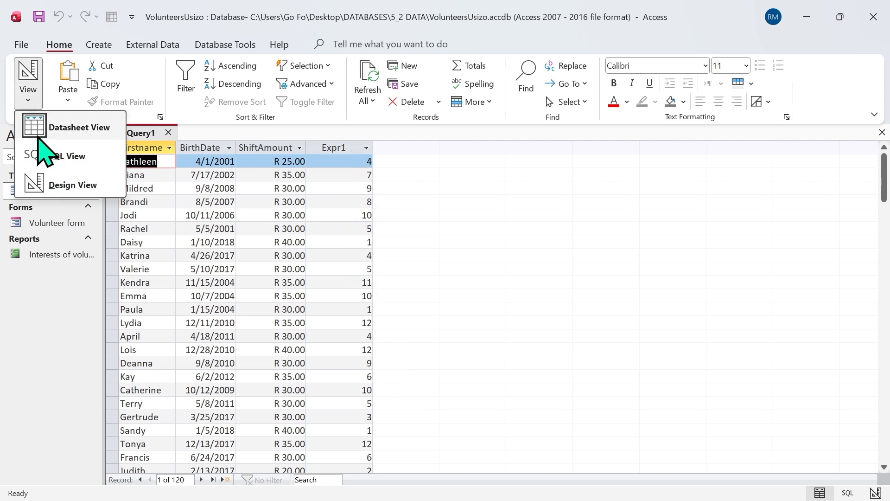
click(61, 186)
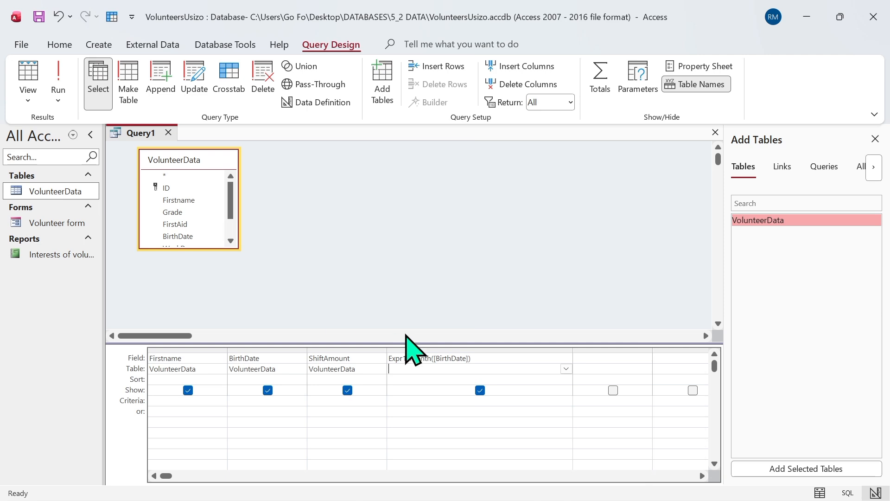
click(486, 355)
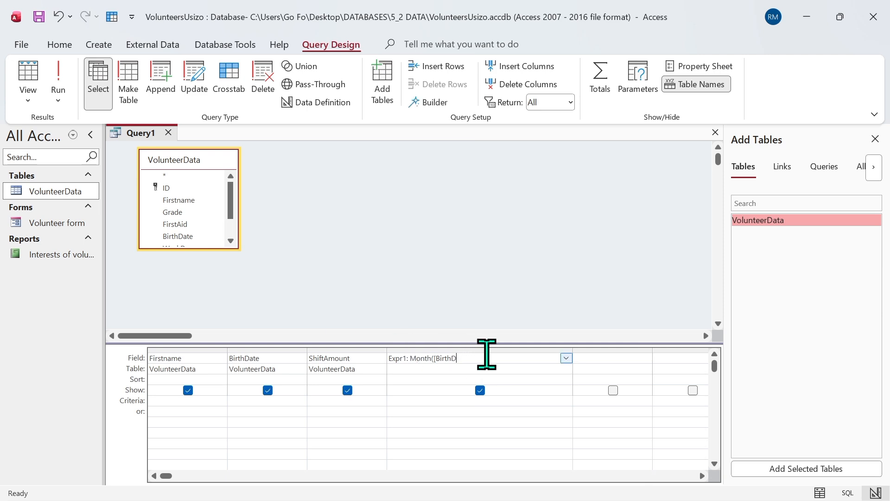
key(BackSpace)
key(BackSpace)
key(BackSpace)
key(BackSpace)
key(BackSpace)
key(BackSpace)
key(BackSpace)
key(BackSpace)
key(BackSpace)
key(BackSpace)
key(BackSpace)
key(BackSpace)
key(BackSpace)
key(BackSpace)
key(BackSpace)
key(BackSpace)
key(BackSpace)
key(BackSpace)
key(BackSpace)
Step: Enter the calculated field =Day(Date()) in the cleared column and run the query
text(=)
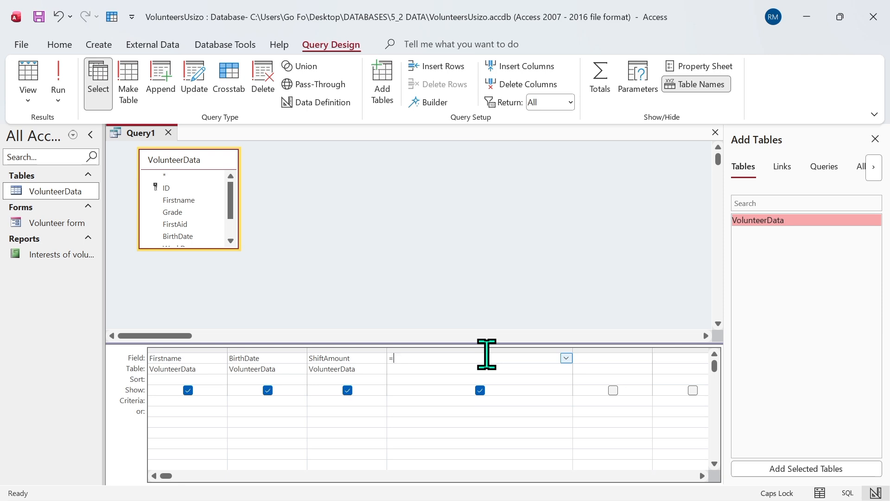
text(Day()
key(Caps_Lock)
text(D)
key(Caps_Lock)
text(ate()))
click(497, 369)
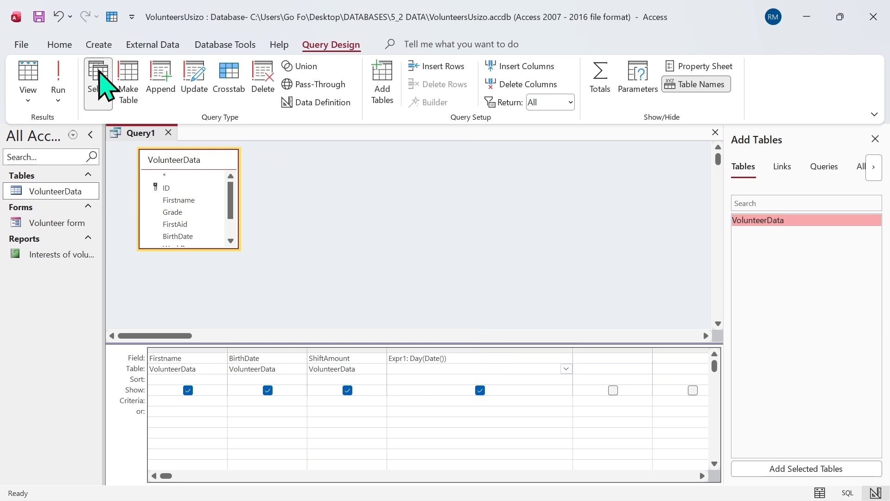
click(64, 76)
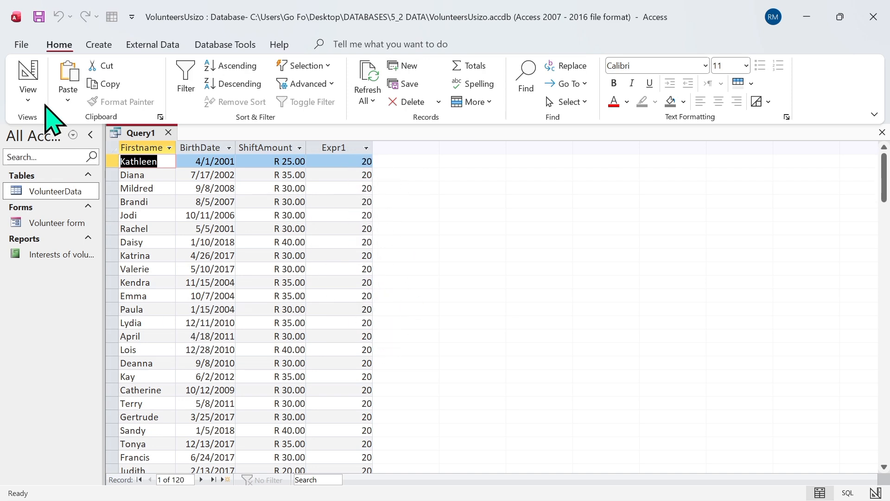
Step: Return the query to Design View and clear the Day(Date()) calculated field
click(28, 98)
click(57, 181)
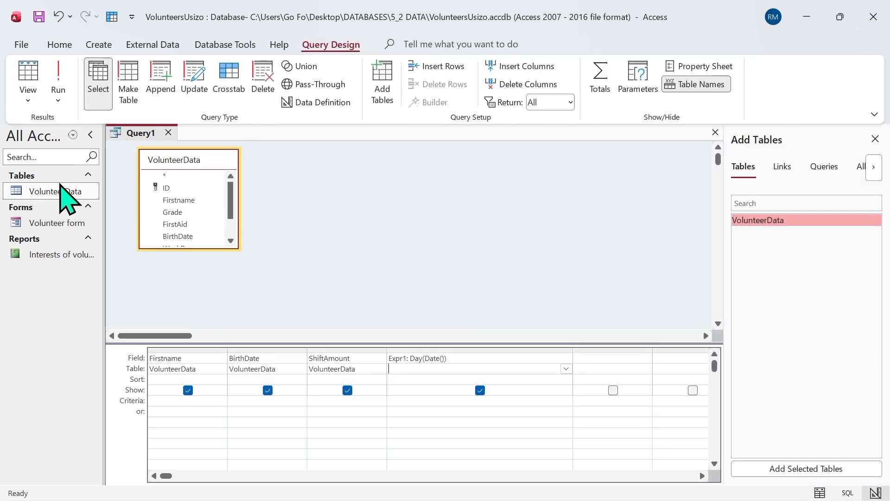
click(462, 358)
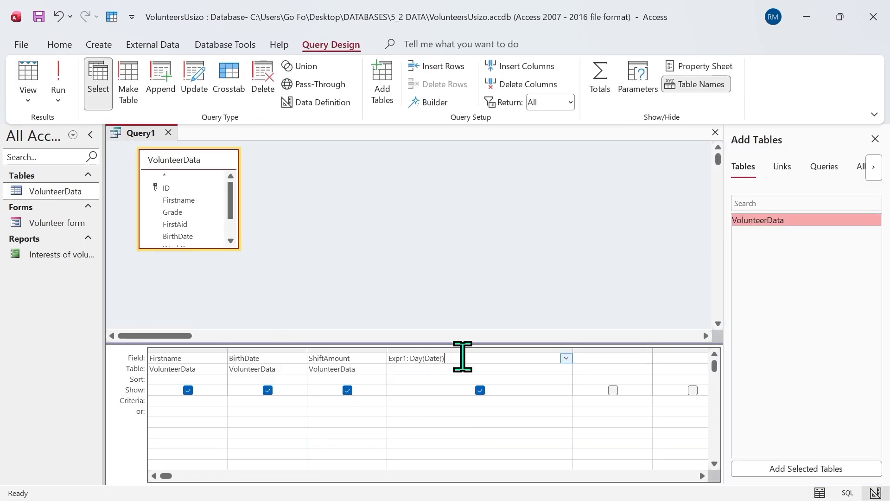
key(BackSpace)
key(BackSpace)
key(BackSpace)
key(BackSpace)
key(BackSpace)
key(BackSpace)
key(BackSpace)
key(BackSpace)
key(BackSpace)
key(BackSpace)
key(BackSpace)
key(BackSpace)
key(BackSpace)
key(BackSpace)
key(BackSpace)
key(BackSpace)
Step: Enter the calculated field =Monthname(3) in the cleared column and run the query
text(=)
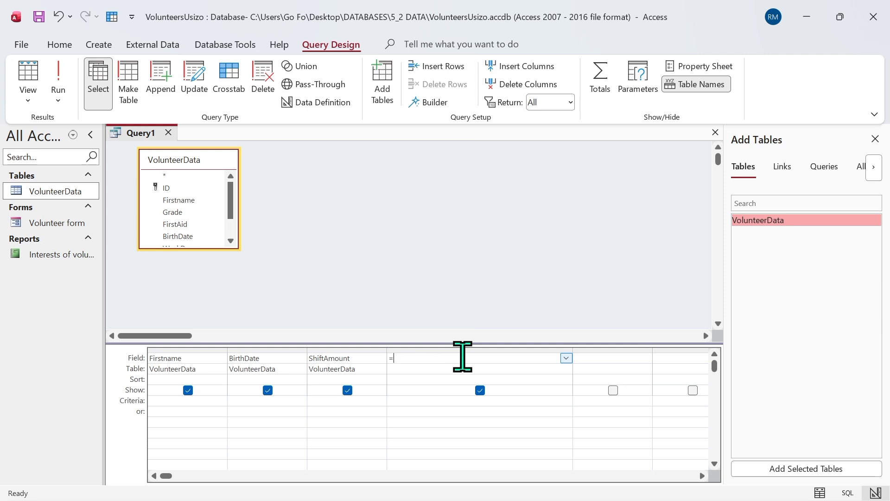
text(Monthname(3)
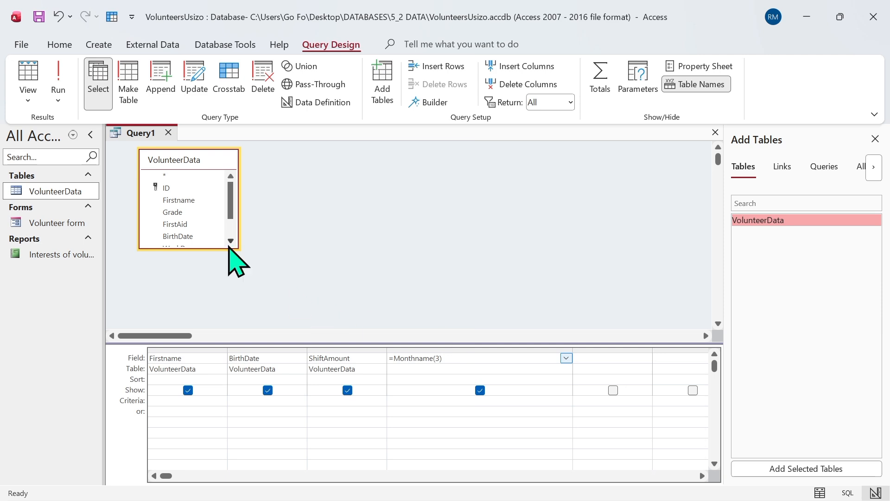
click(61, 81)
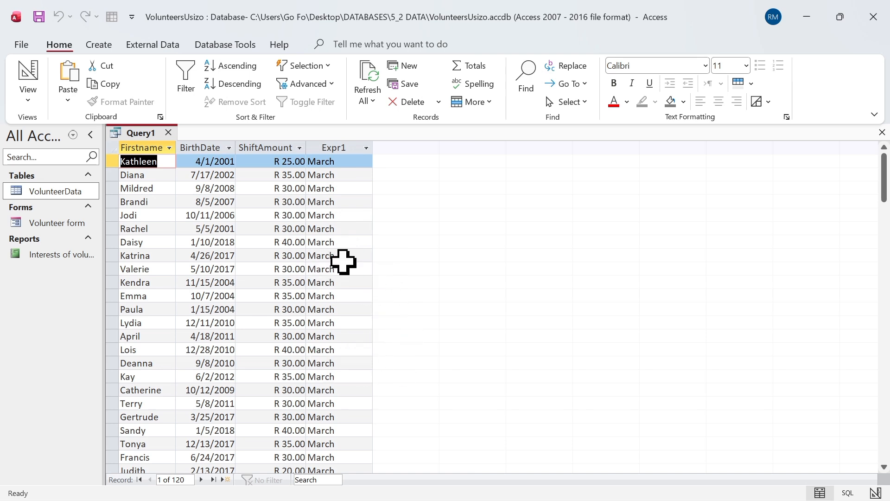
Step: Return the query to Design View and clear the MonthName(3) calculated field
click(29, 95)
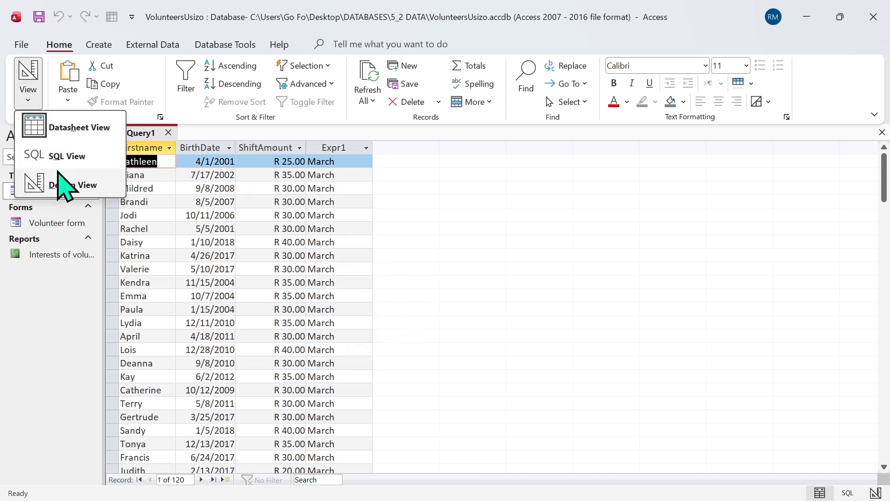
click(61, 184)
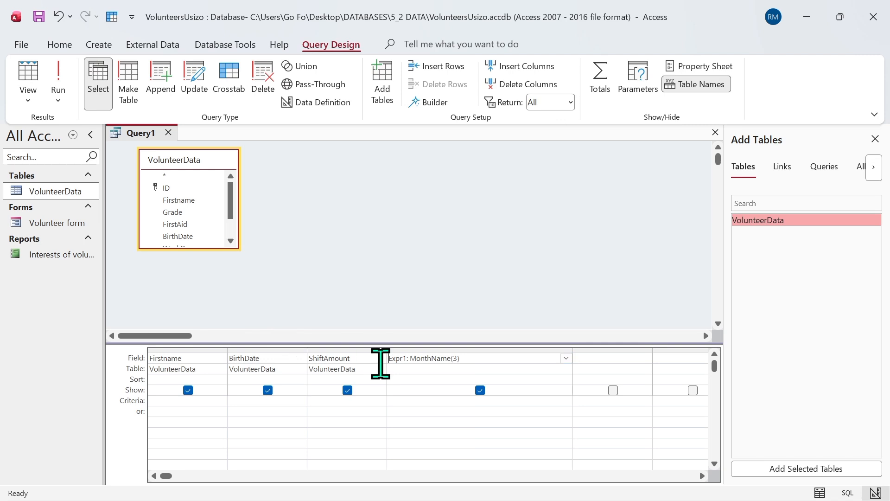
click(473, 360)
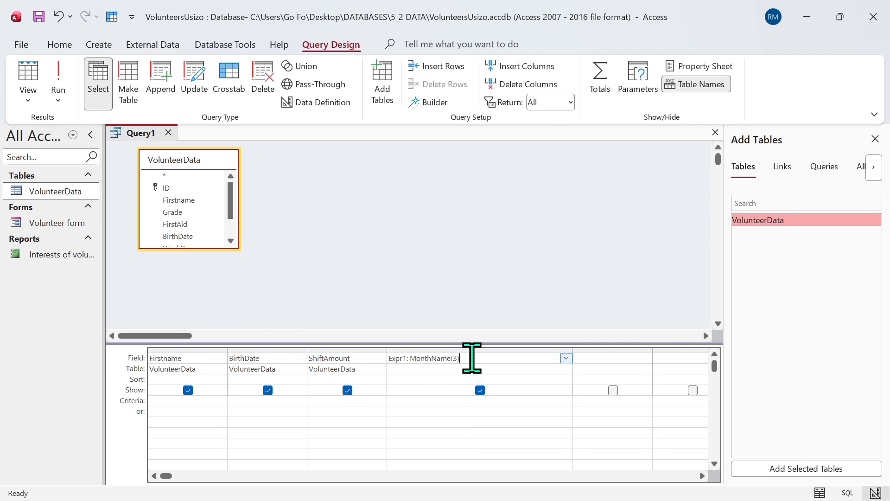
key(BackSpace)
key(BackSpace)
key(BackSpace)
key(BackSpace)
key(BackSpace)
key(BackSpace)
key(BackSpace)
key(BackSpace)
key(BackSpace)
key(BackSpace)
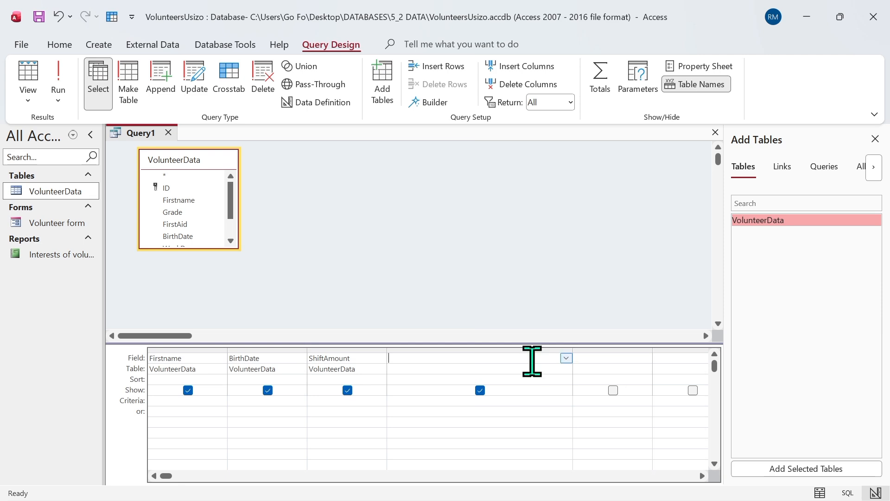
Step: Enter the calculated field =Monthname(Month(BirthDate)) in the cleared column and run the query
text(=)
key(Caps_Lock)
text(M)
key(Caps_Lock)
text(onthname()
key(Caps_Lock)
text(M)
key(Caps_Lock)
text(onth()
key(Caps_Lock)
text(B)
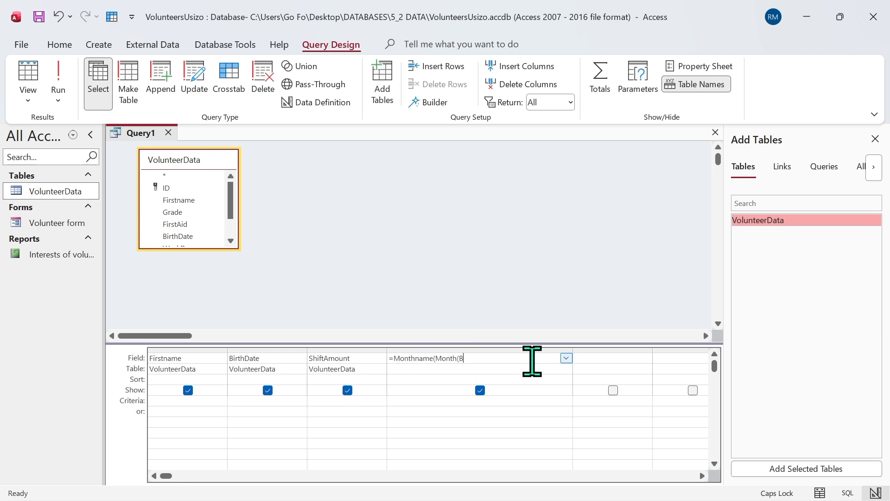
key(Caps_Lock)
text(irthd)
key(BackSpace)
key(Caps_Lock)
text(D)
key(Caps_Lock)
text(ate)))
click(521, 378)
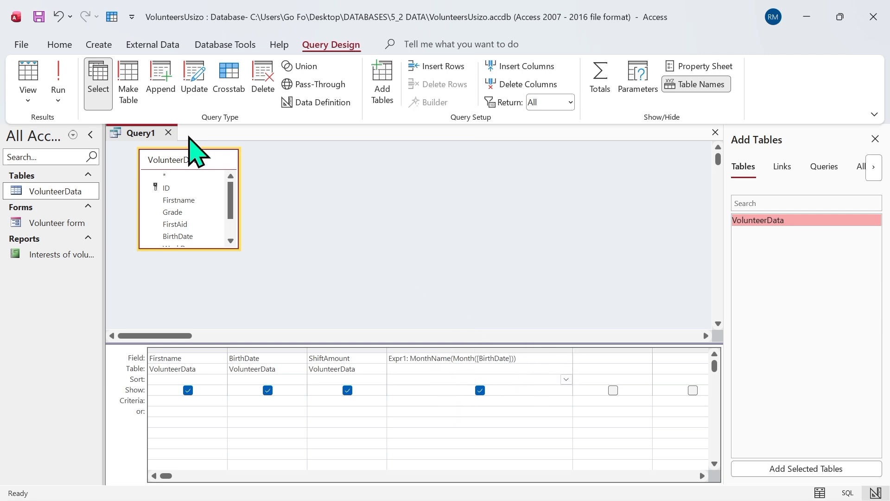
click(52, 74)
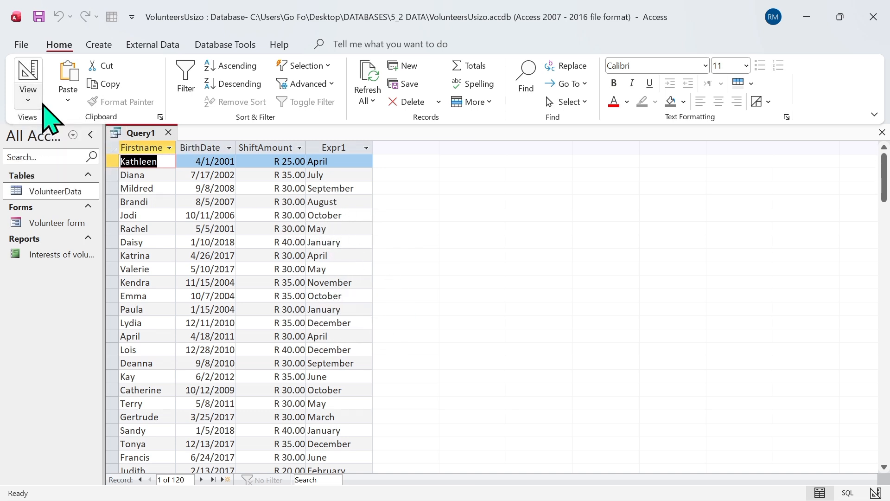
Step: Return the query with the birth month names to Design View
click(41, 105)
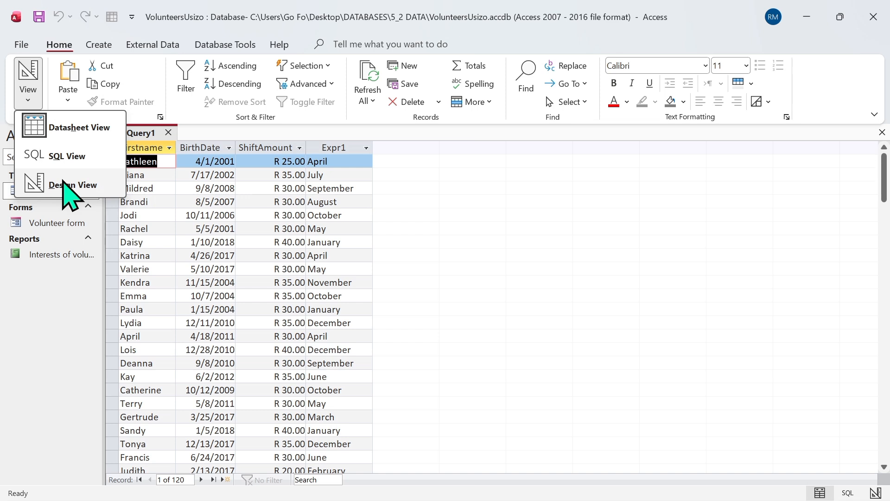
click(70, 186)
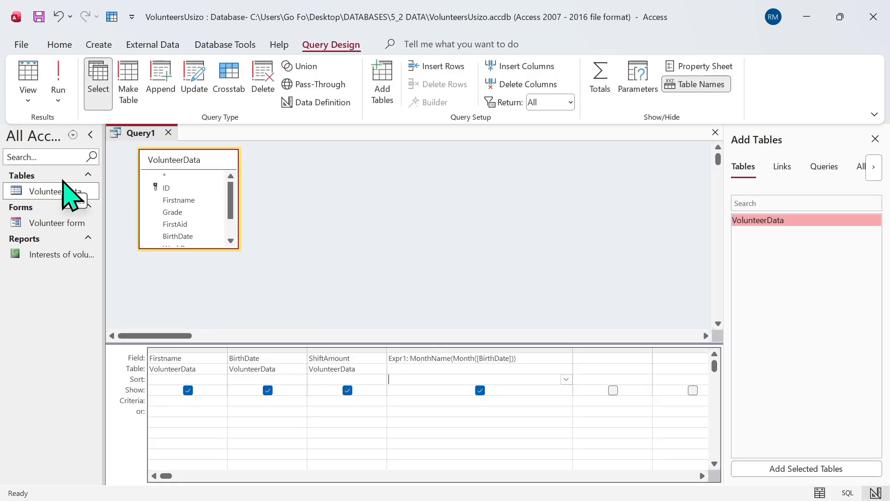